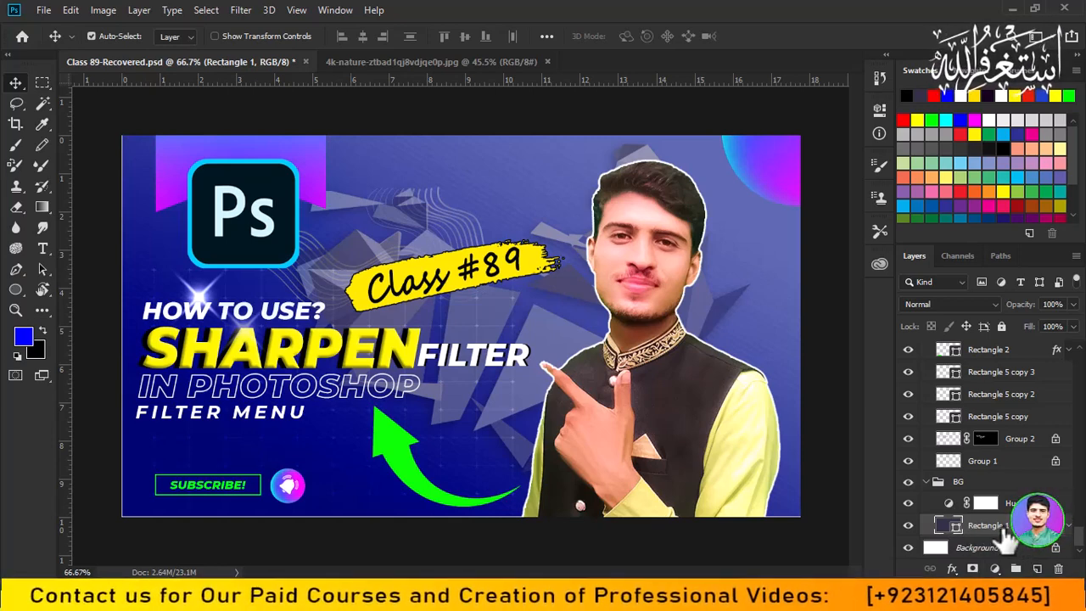
# Step: Rasterize the Rectangle 1 shape layer while starting the Diffuse filter on it
pyautogui.click(241, 12)
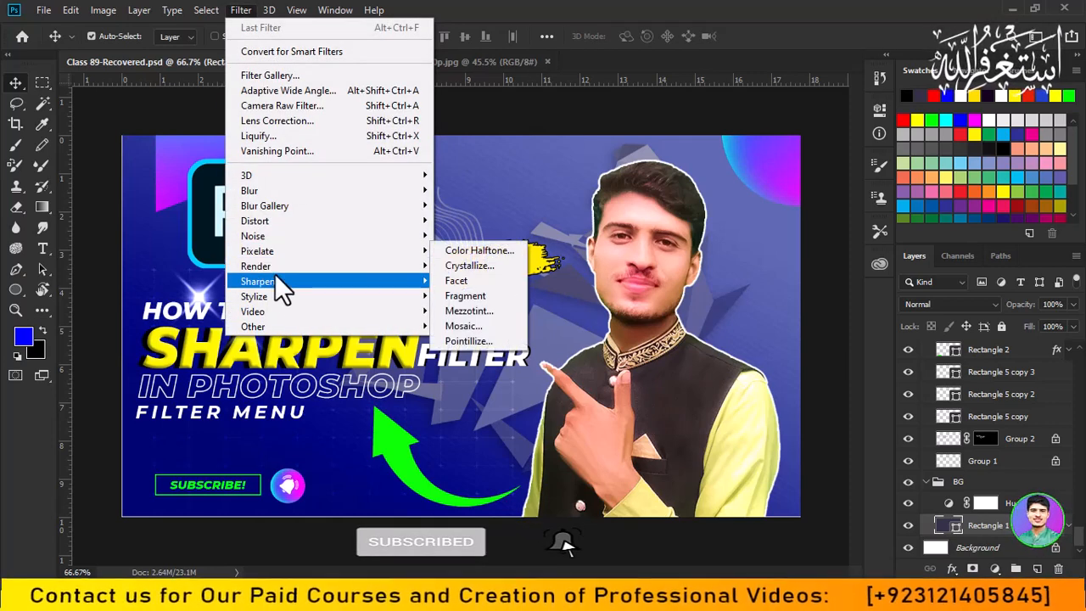
pyautogui.moveTo(291, 296)
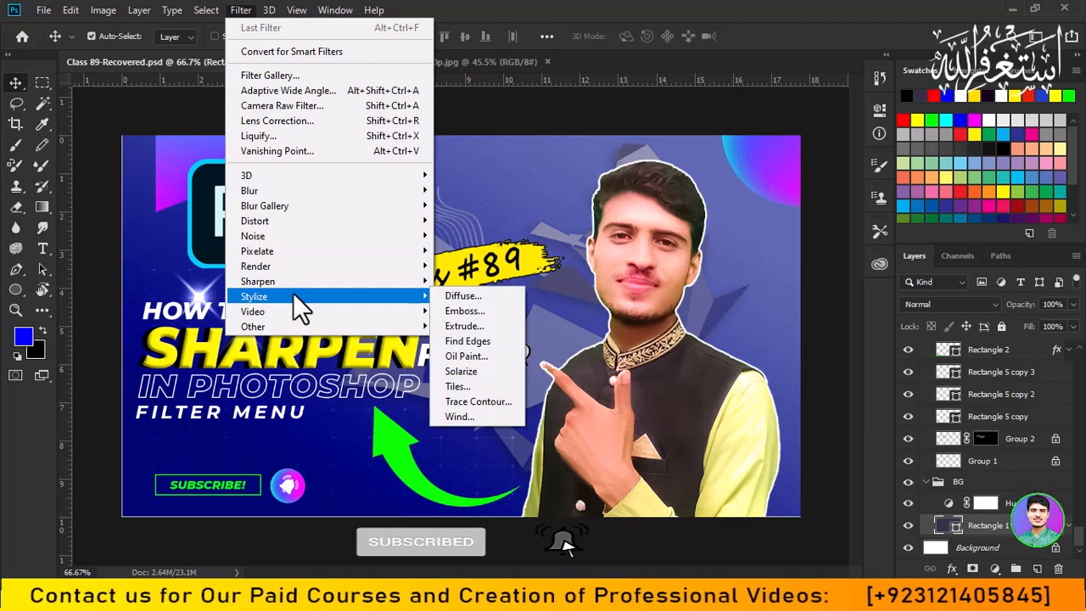
pyautogui.click(478, 301)
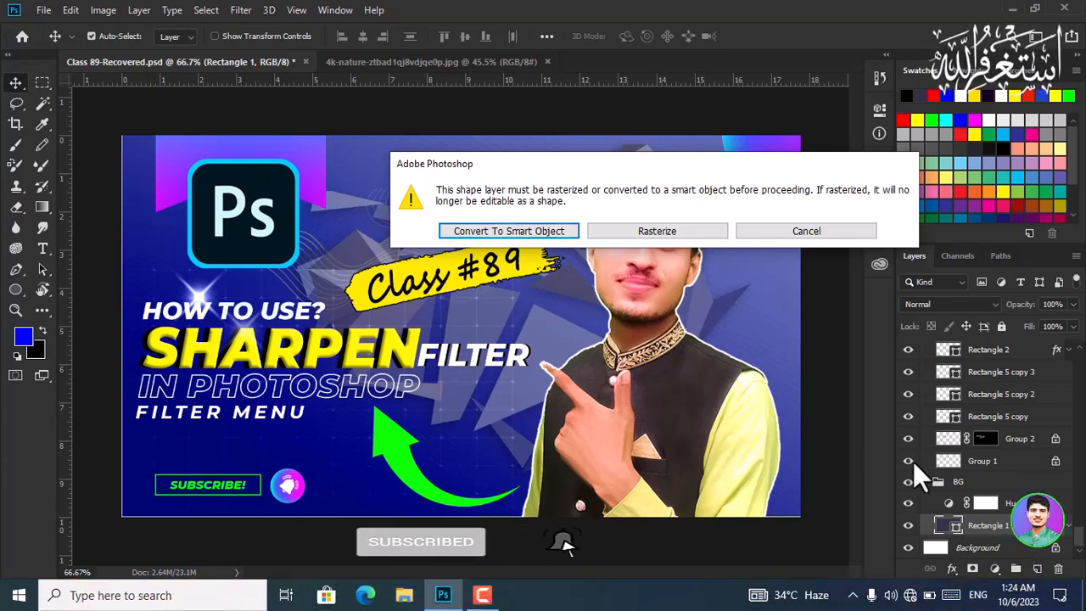
pyautogui.click(647, 227)
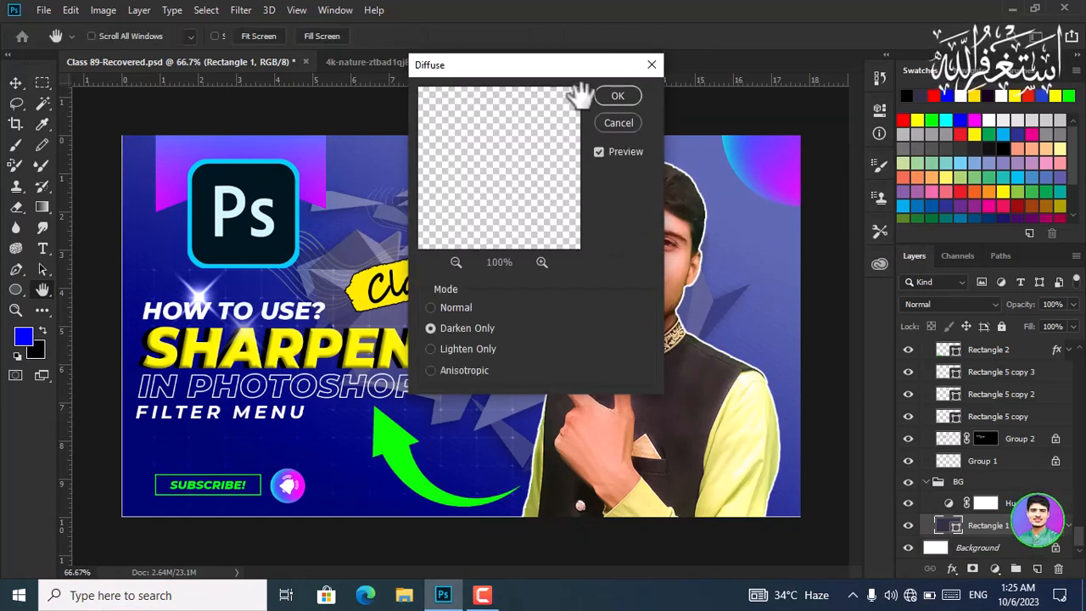
# Step: Try the Normal, Darken Only, Lighten Only and Anisotropic modes of the Diffuse filter on Rectangle 1, and cancel the filter
pyautogui.moveTo(576, 70); pyautogui.dragTo(799, 83)
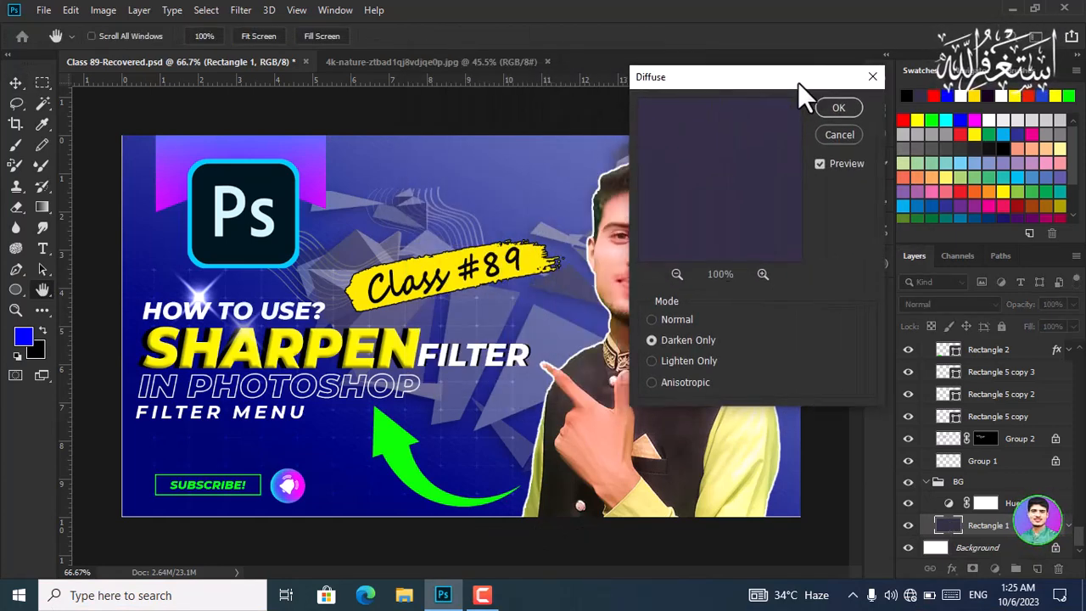
pyautogui.click(652, 319)
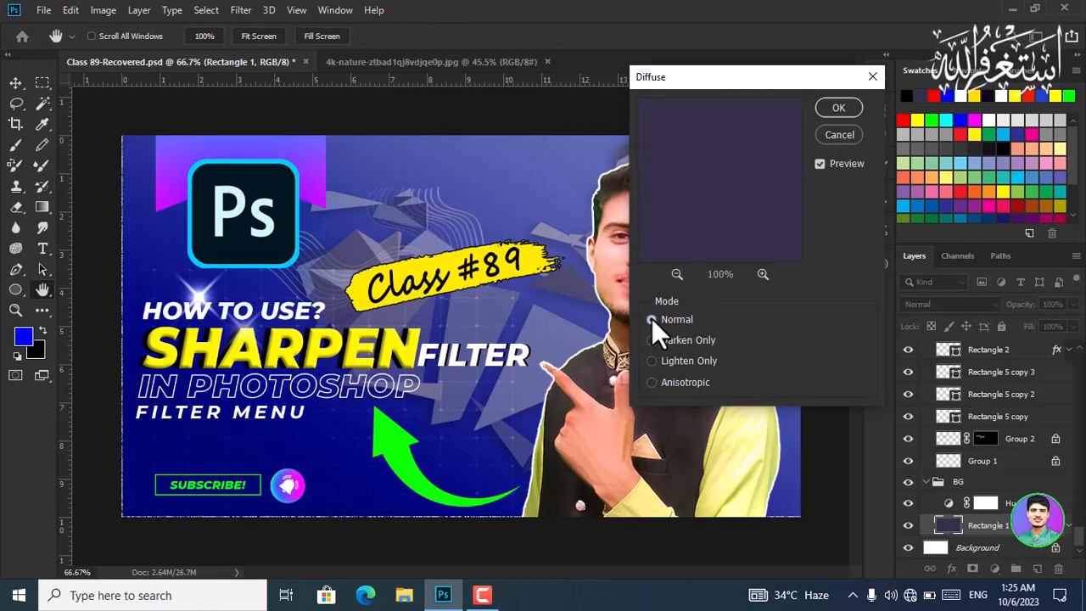
pyautogui.click(650, 339)
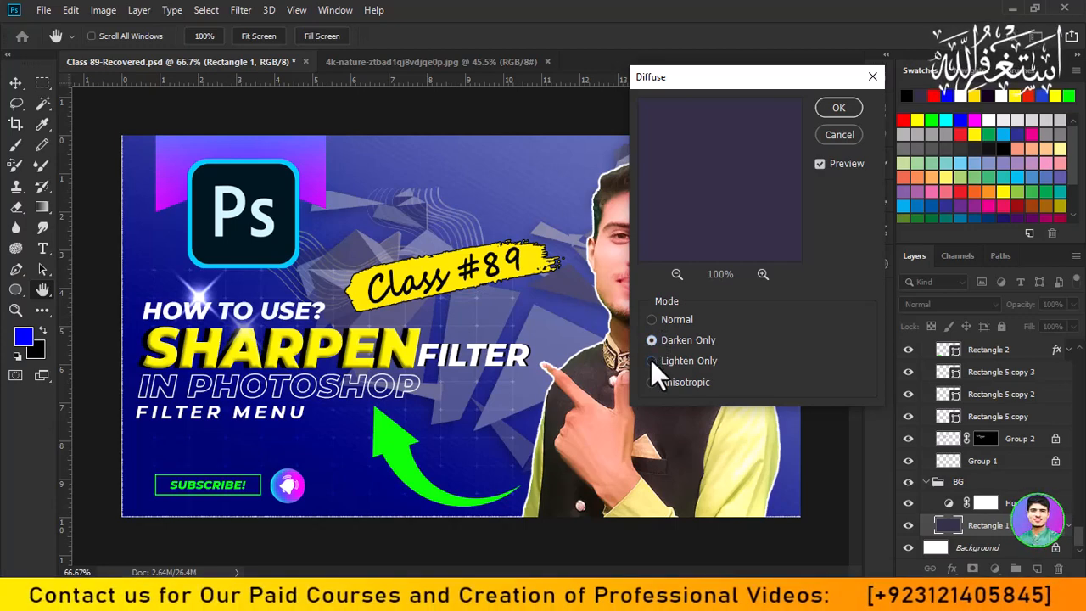
pyautogui.click(651, 360)
pyautogui.click(649, 382)
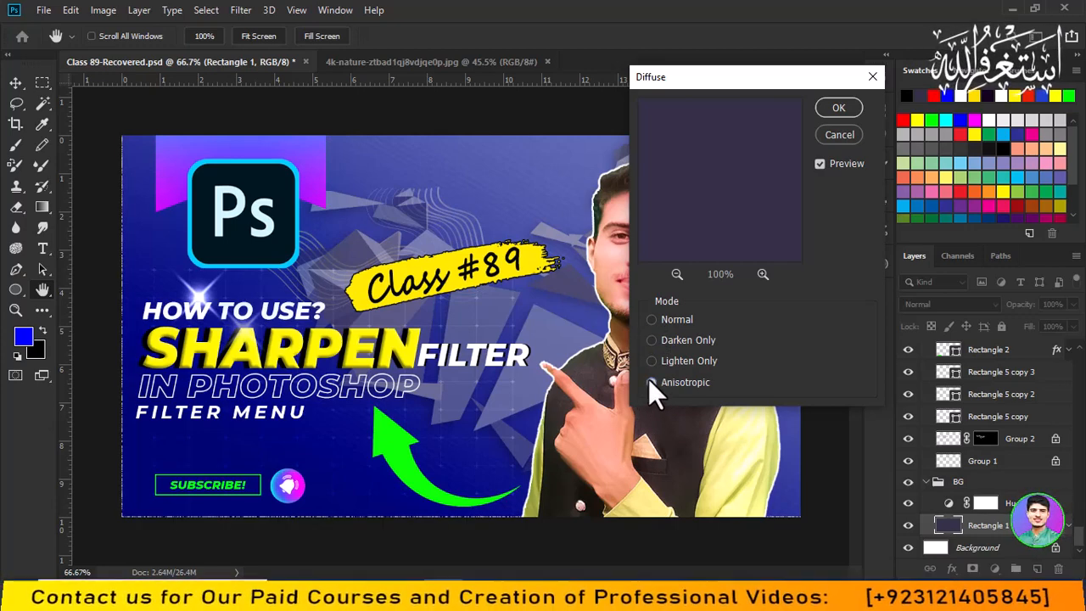
pyautogui.click(838, 135)
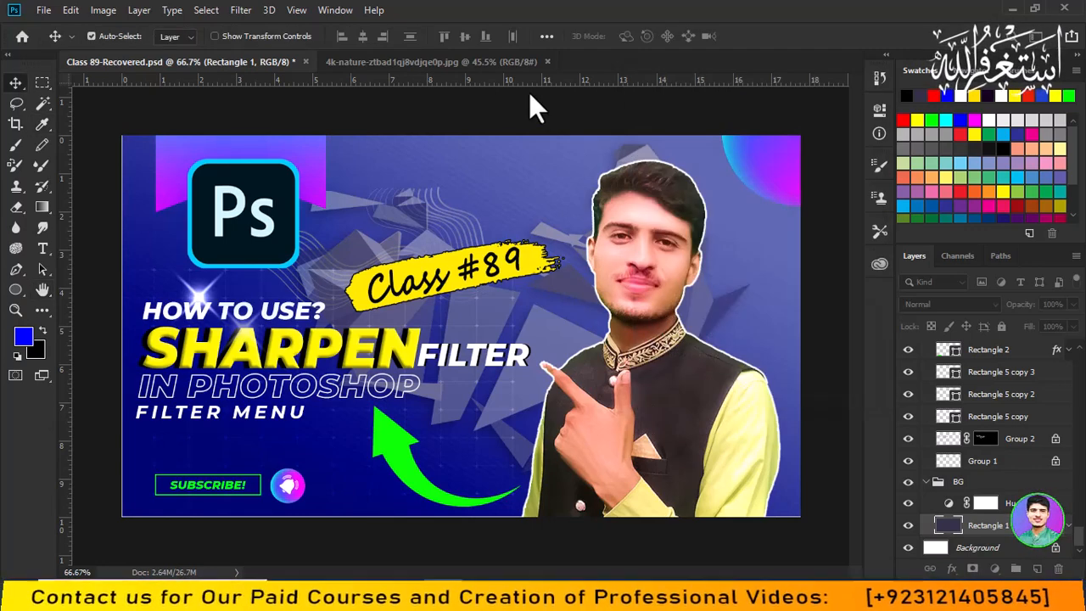
# Step: Switch to the 4k-nature landscape image and start the Diffuse filter on its Background layer
pyautogui.click(419, 64)
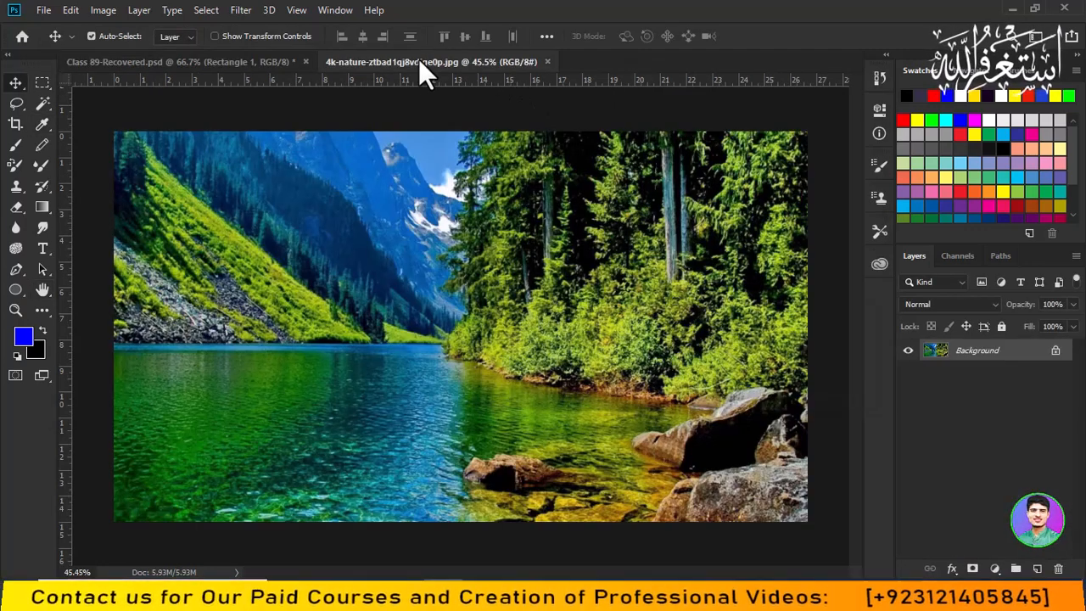
pyautogui.click(241, 10)
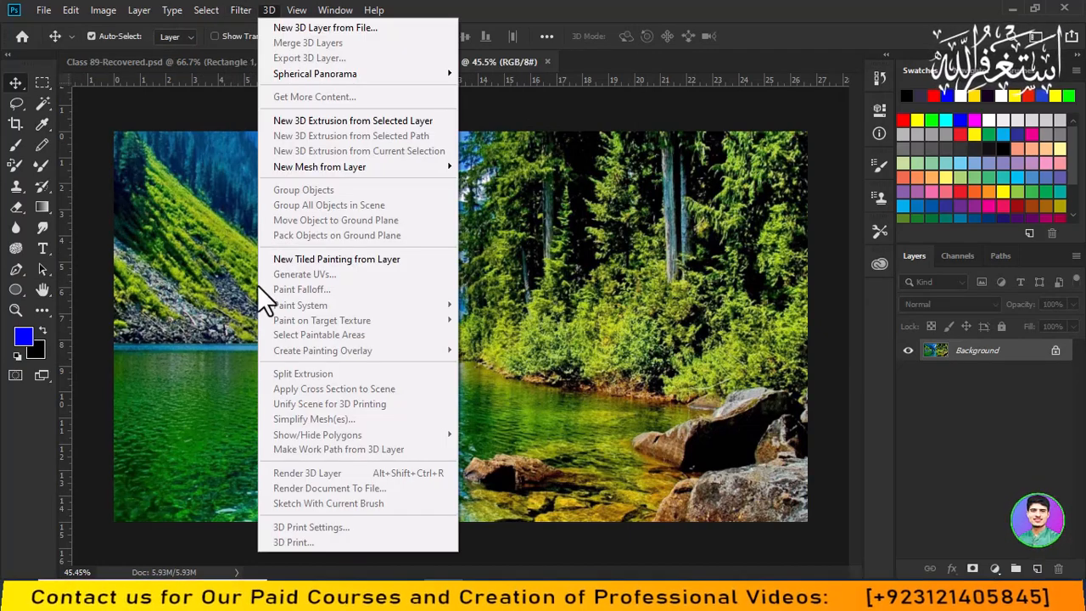
pyautogui.click(247, 8)
pyautogui.click(247, 8)
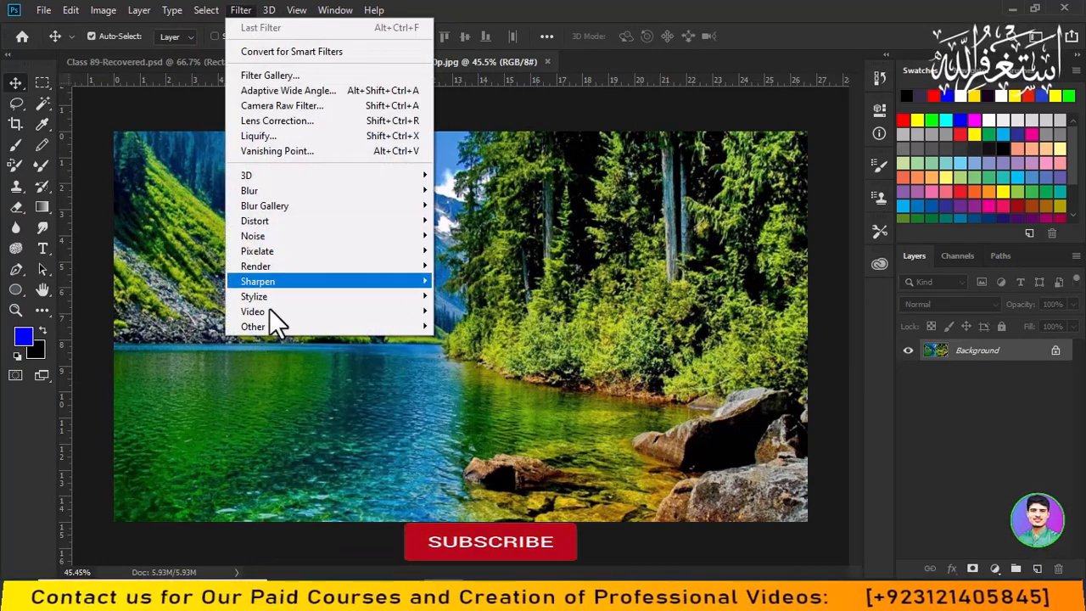
pyautogui.moveTo(267, 292)
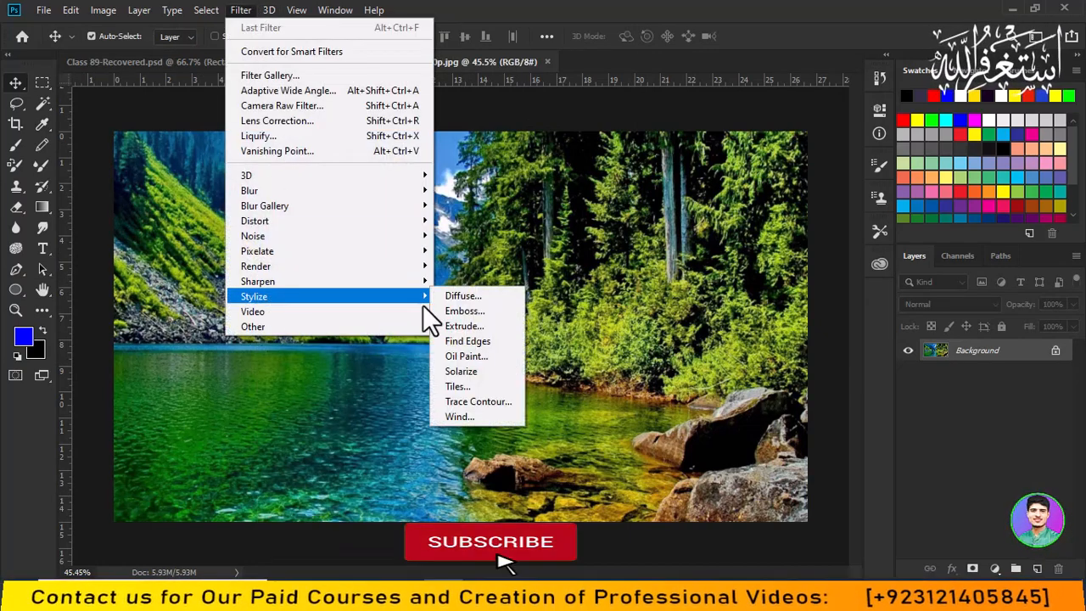
pyautogui.click(475, 292)
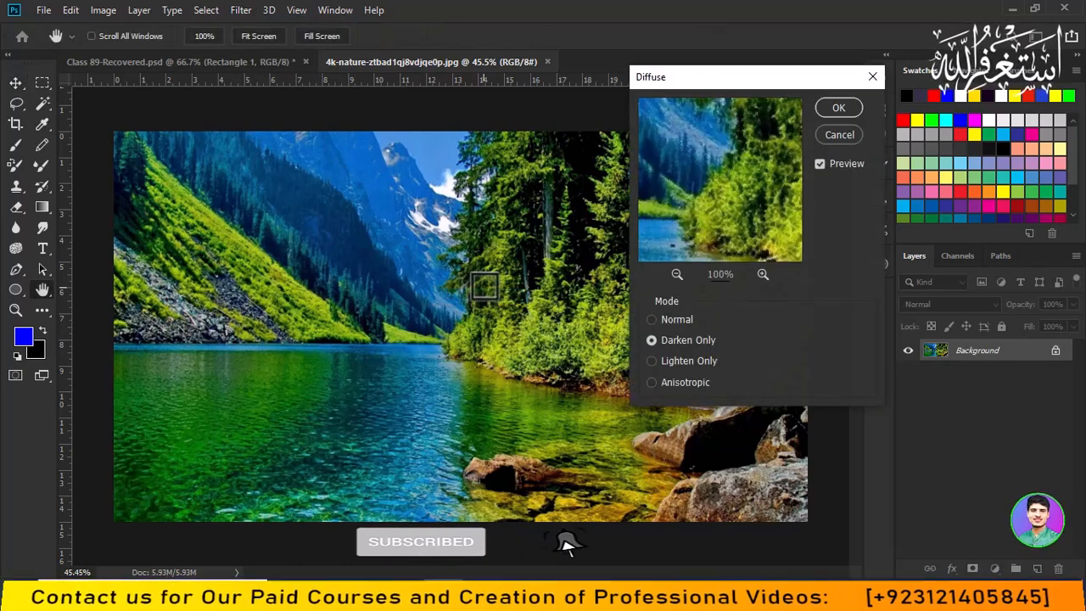
# Step: Preview the Normal, Darken Only, Lighten Only and Anisotropic Diffuse modes on the landscape image
pyautogui.click(650, 319)
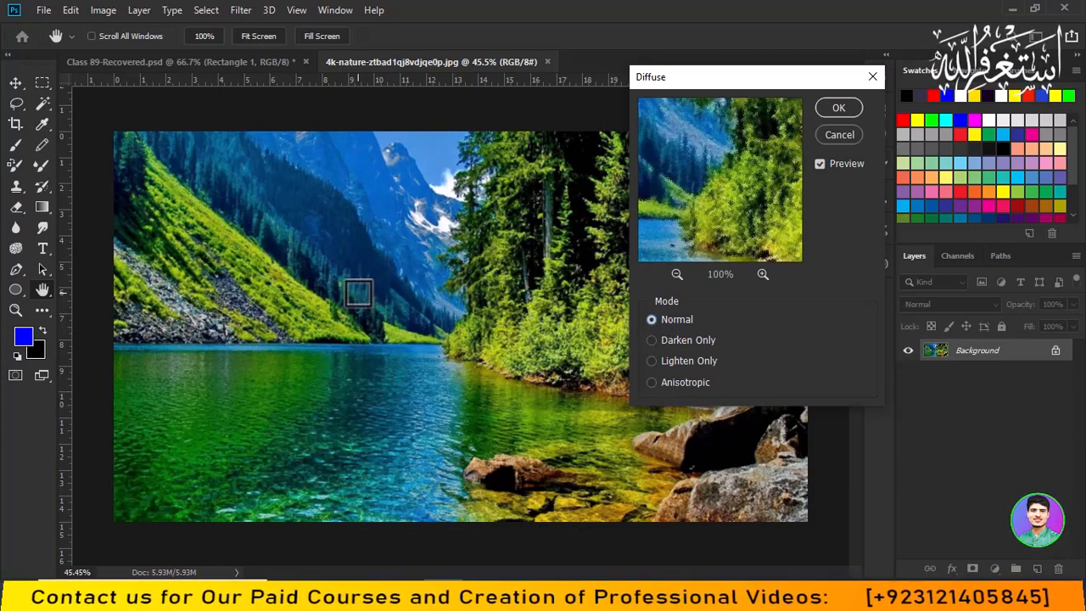
pyautogui.click(651, 341)
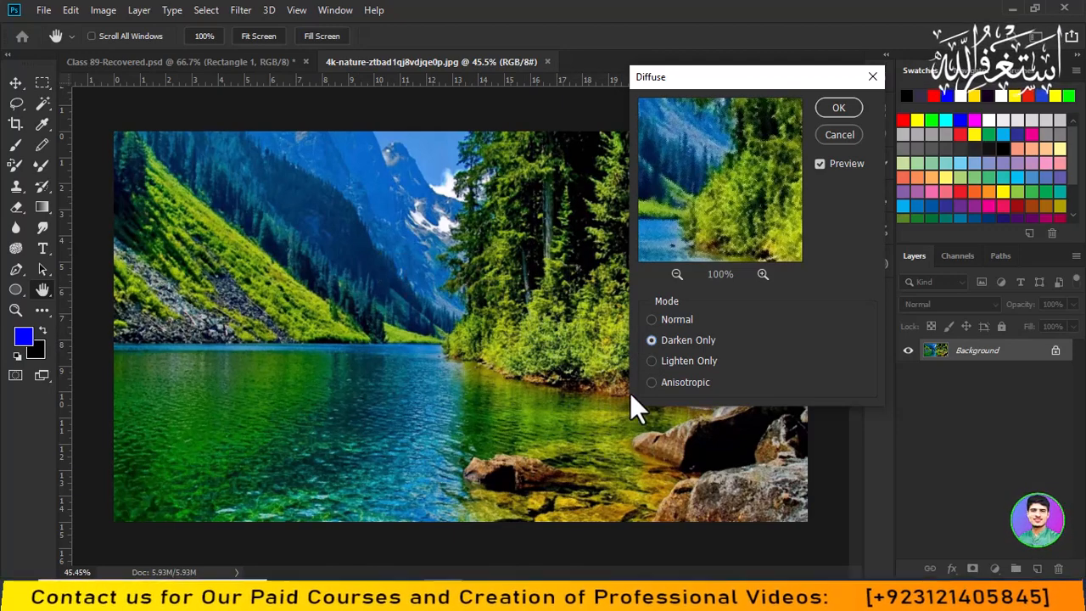
pyautogui.click(652, 361)
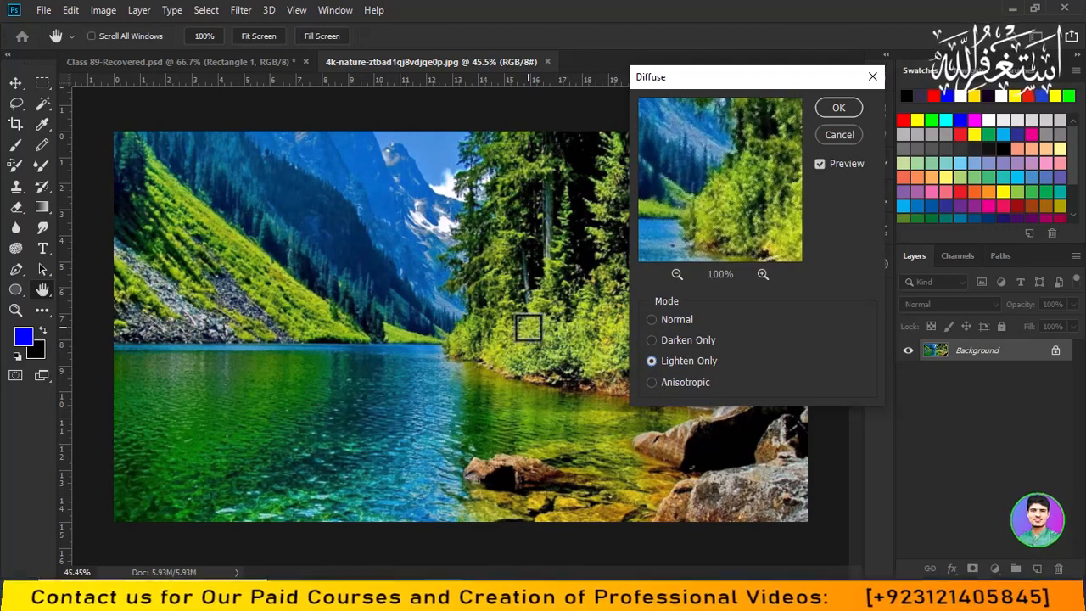
pyautogui.click(651, 340)
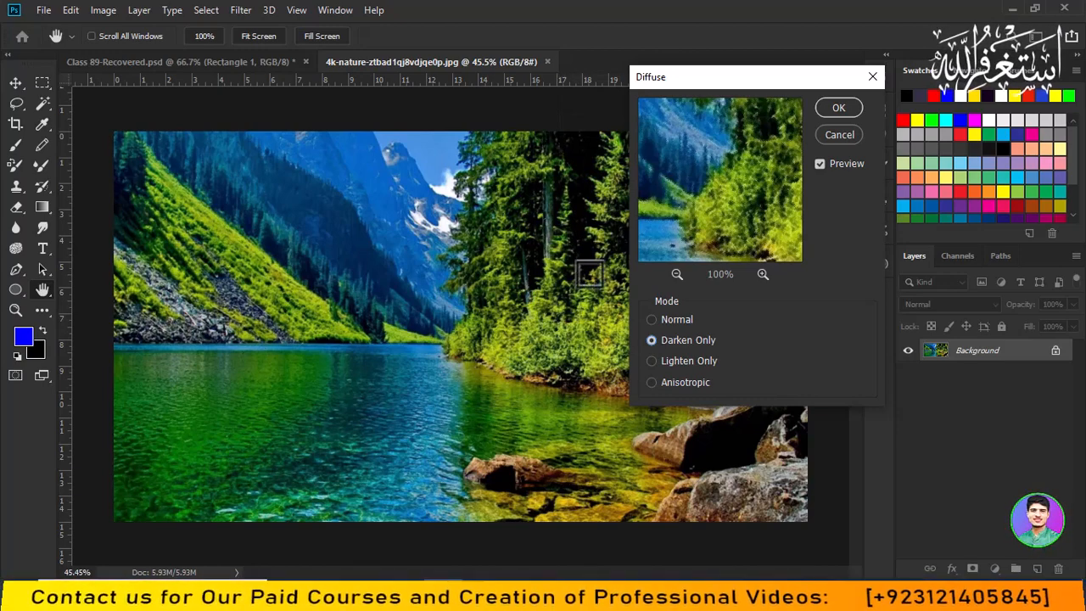
pyautogui.click(652, 360)
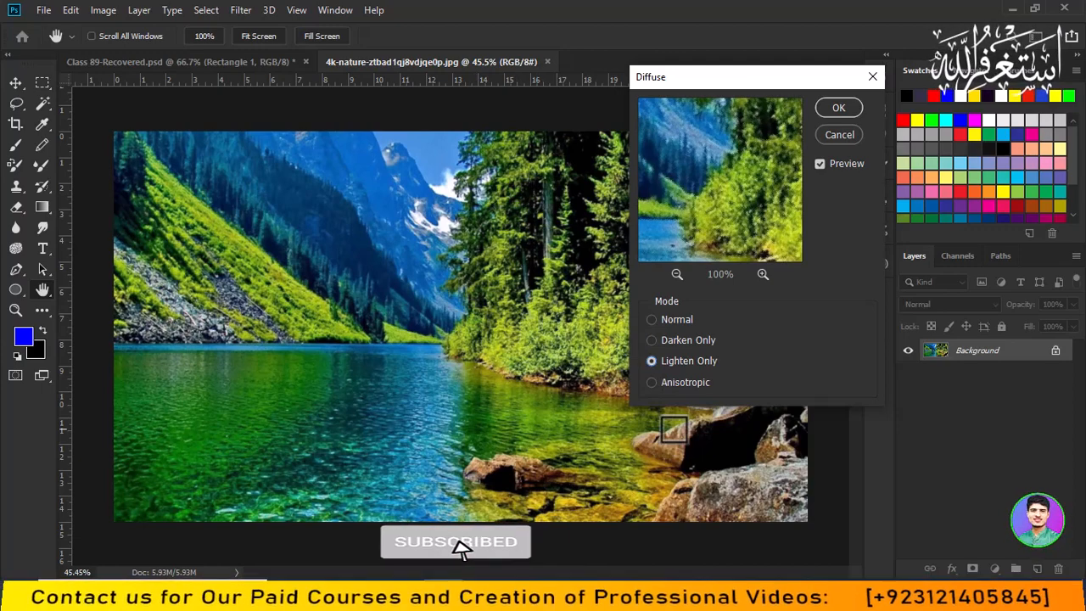
pyautogui.click(650, 382)
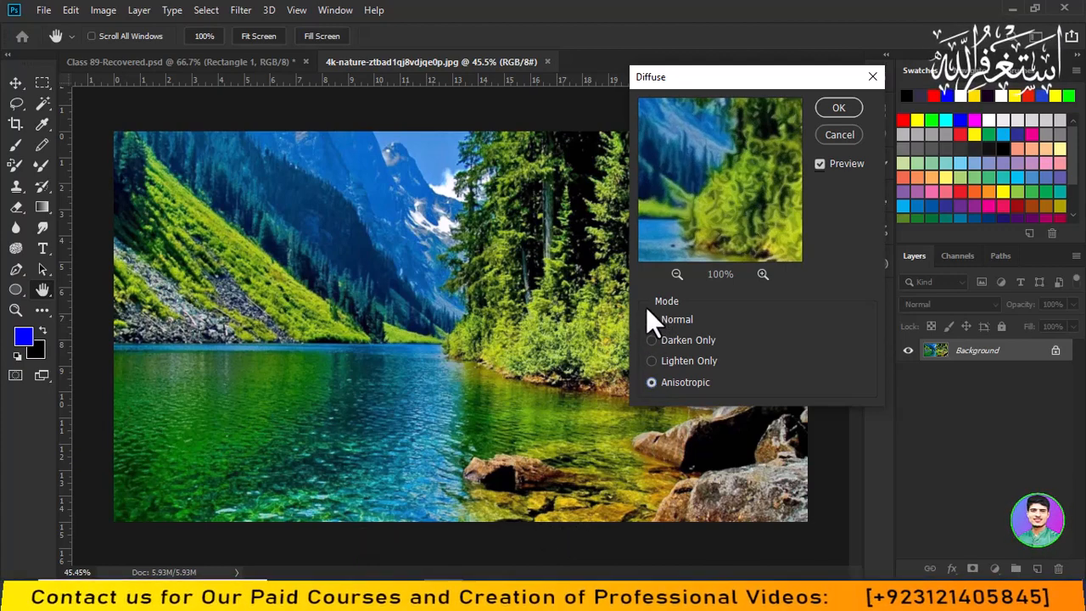
# Step: Apply the Diffuse filter in Darken Only mode to the landscape image and unlock its Background layer
pyautogui.click(653, 340)
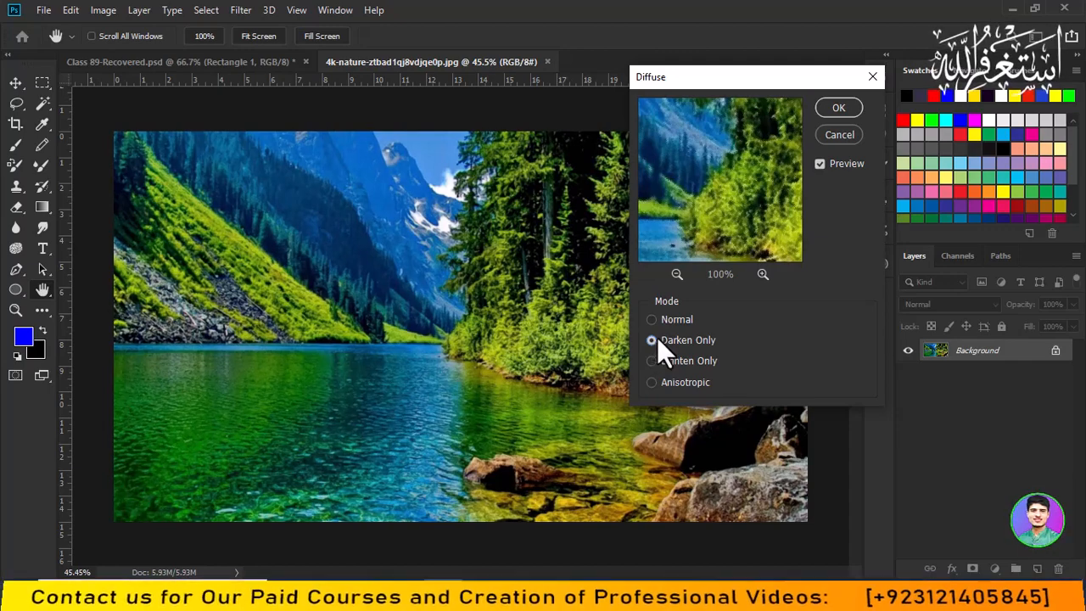
pyautogui.click(837, 108)
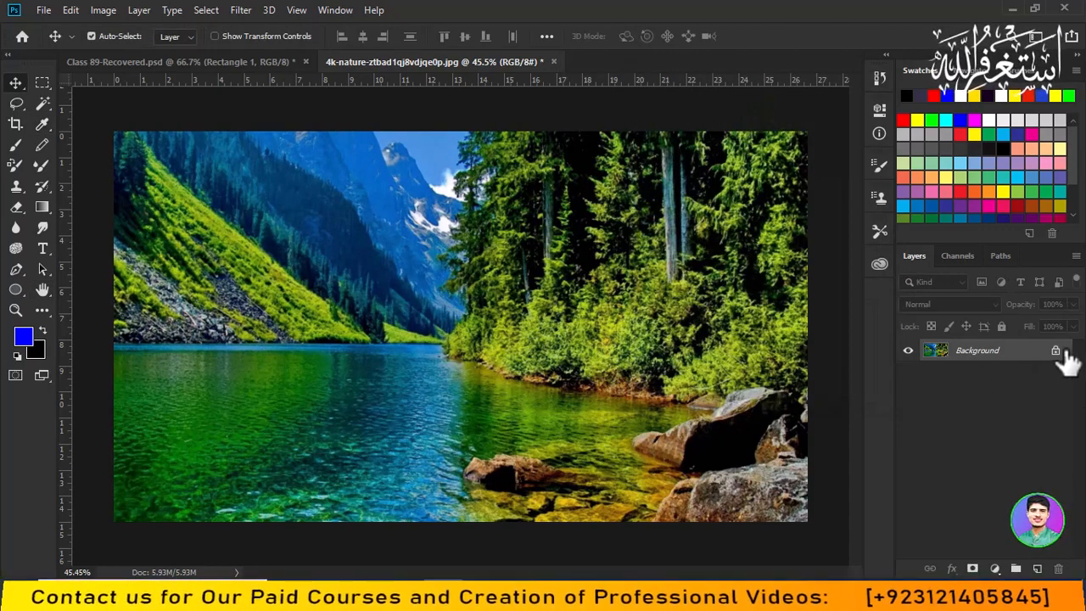
pyautogui.click(1057, 351)
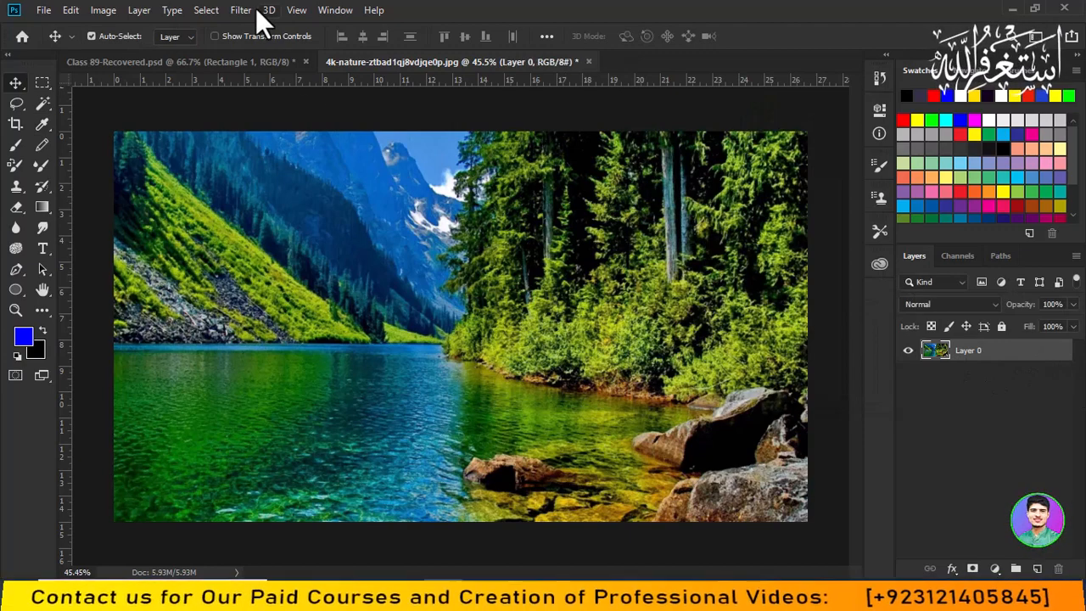
# Step: Try the Emboss filter on the landscape layer with a height of 3 pixels and an amount of 57%
pyautogui.click(251, 10)
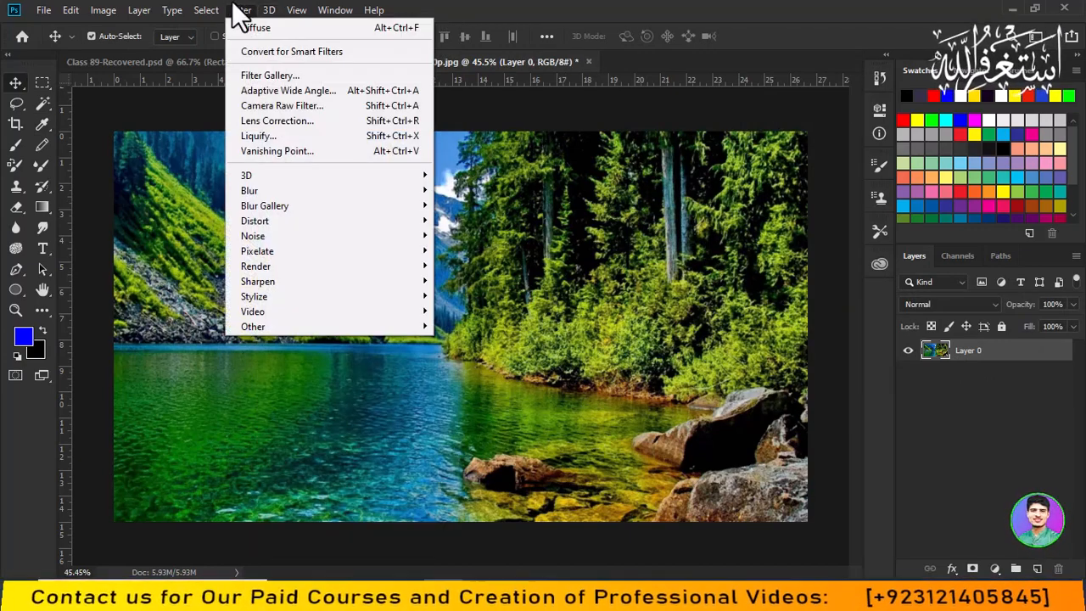
pyautogui.moveTo(280, 296)
pyautogui.click(454, 308)
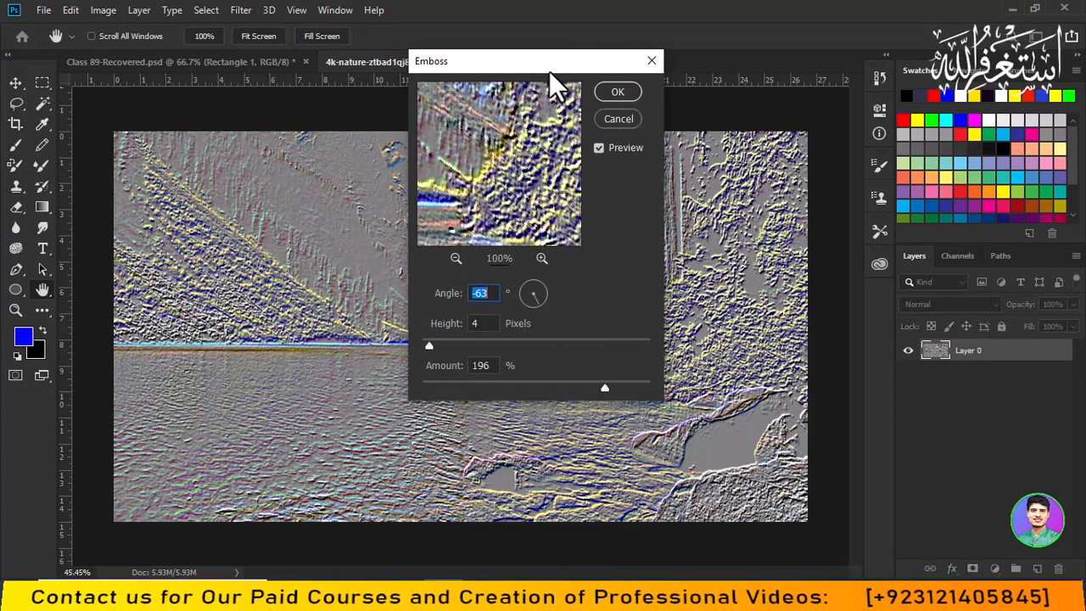
pyautogui.moveTo(548, 67); pyautogui.dragTo(752, 104)
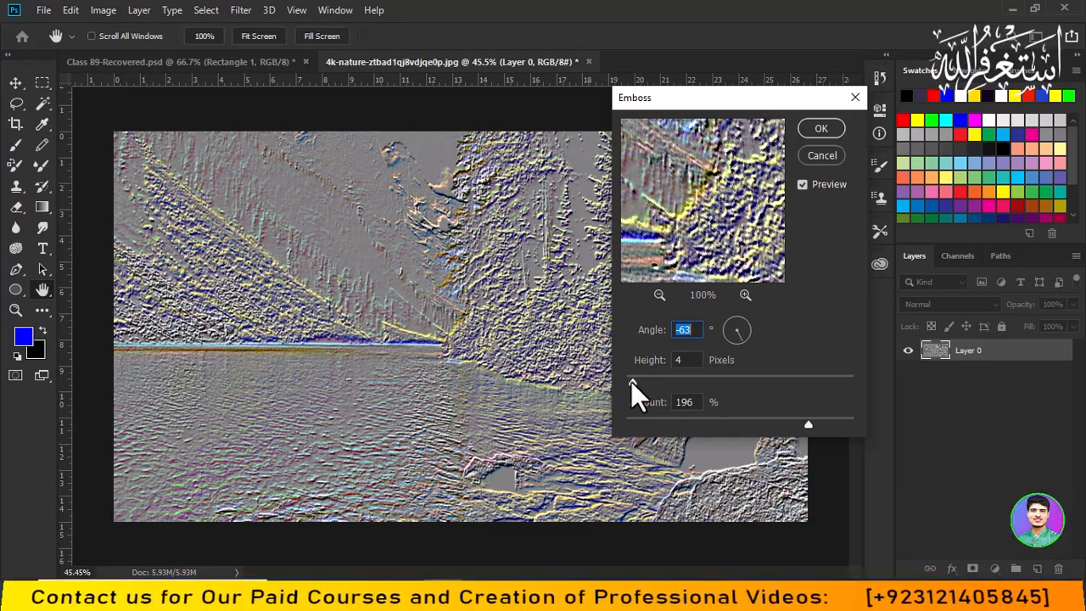
pyautogui.moveTo(630, 381); pyautogui.dragTo(628, 382)
pyautogui.moveTo(738, 418); pyautogui.dragTo(695, 417)
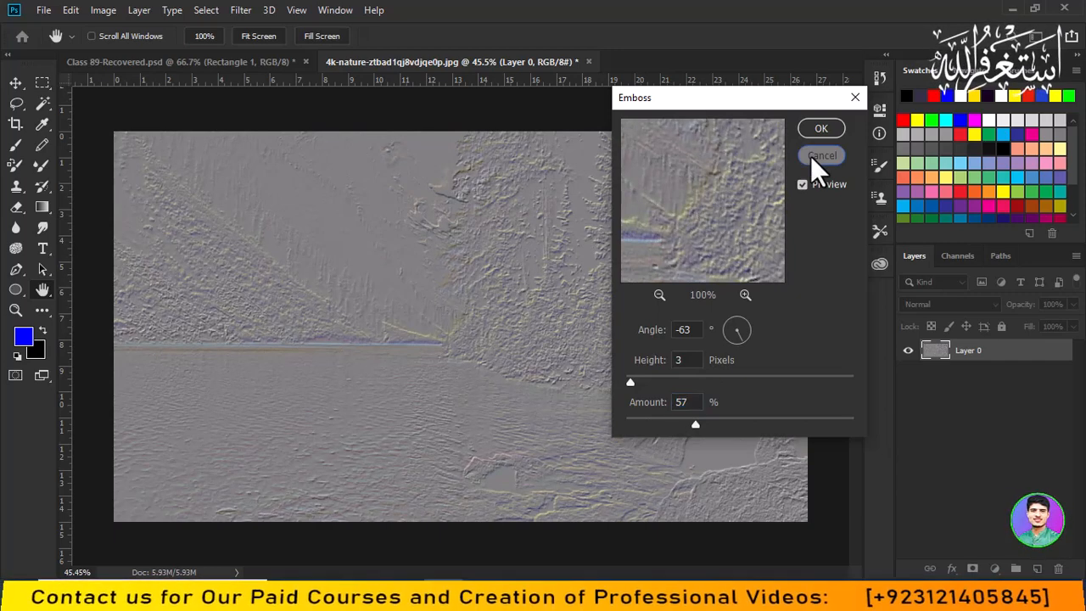
pyautogui.press('Return')
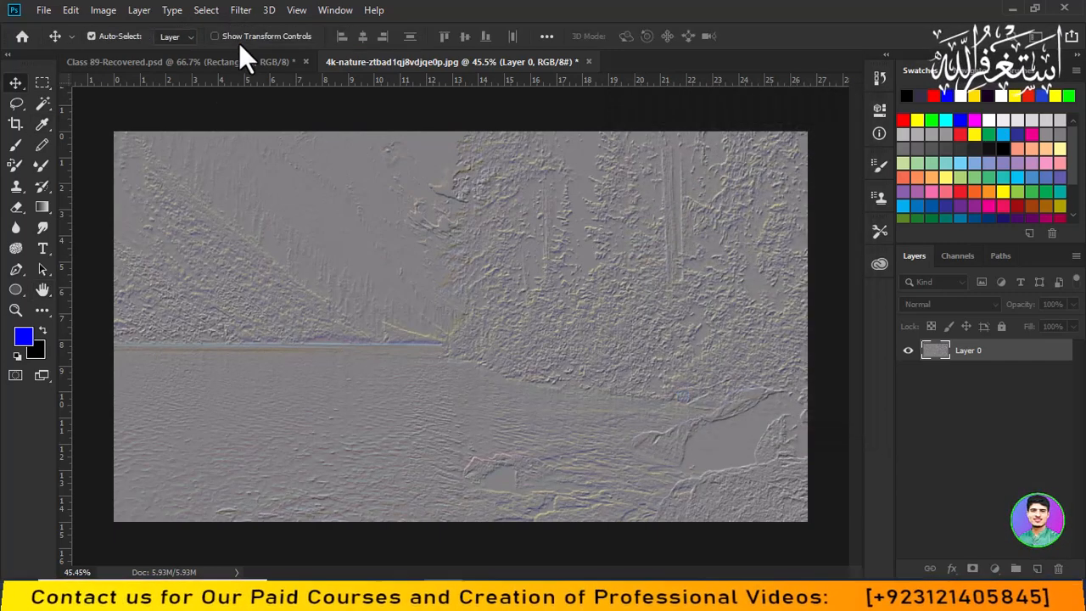
pyautogui.click(240, 10)
pyautogui.moveTo(254, 296)
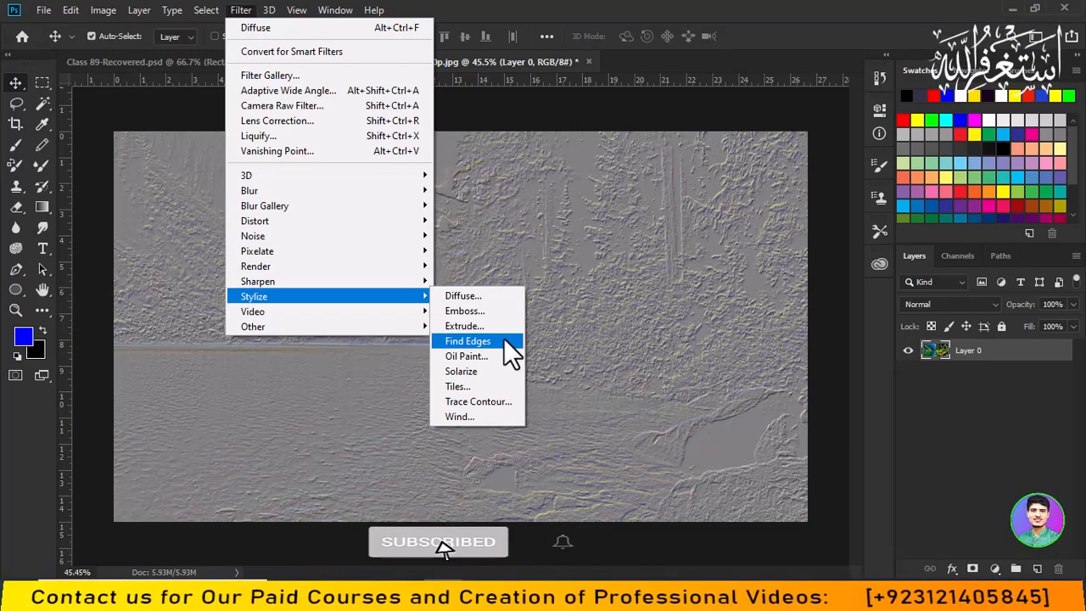
pyautogui.click(512, 88)
pyautogui.hotkey('ctrl', 'z')
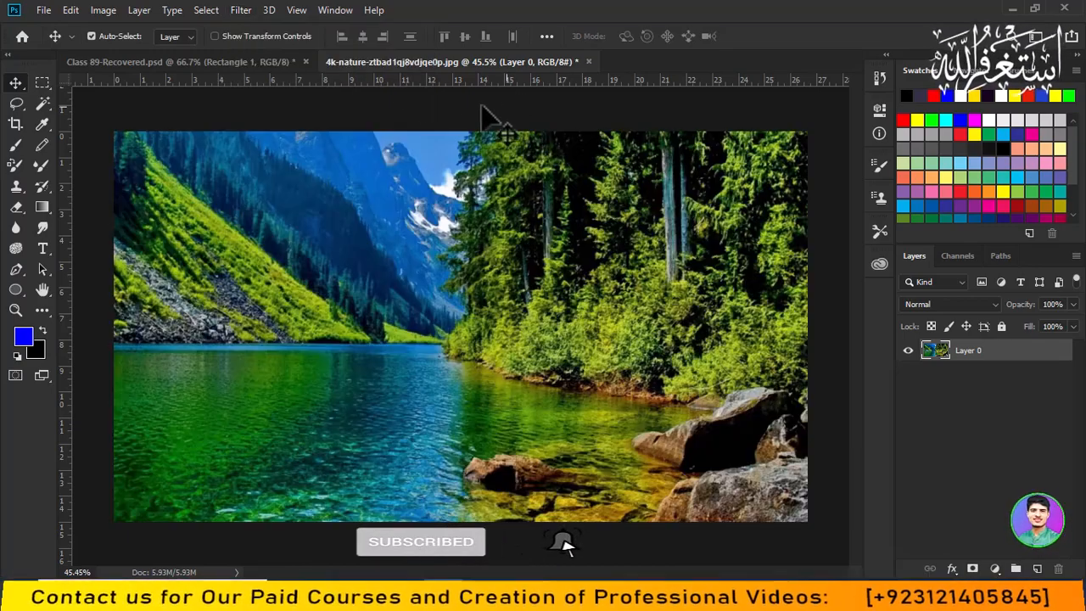
# Step: Open the GettyImages-598083938 blue flower photo from the Downloads folder and unlock its Background layer
pyautogui.click(43, 10)
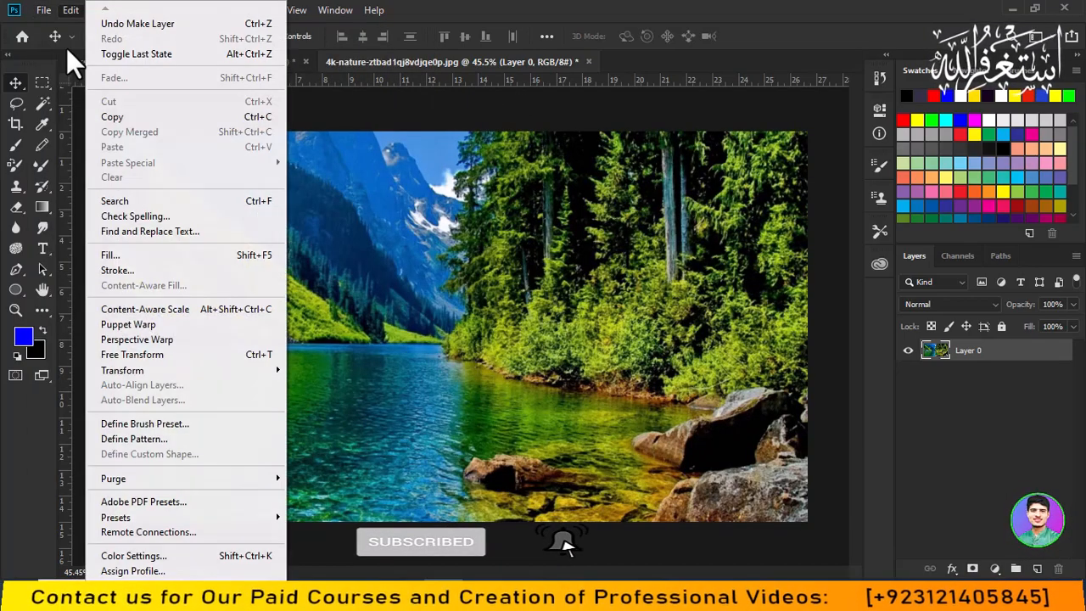
pyautogui.click(47, 42)
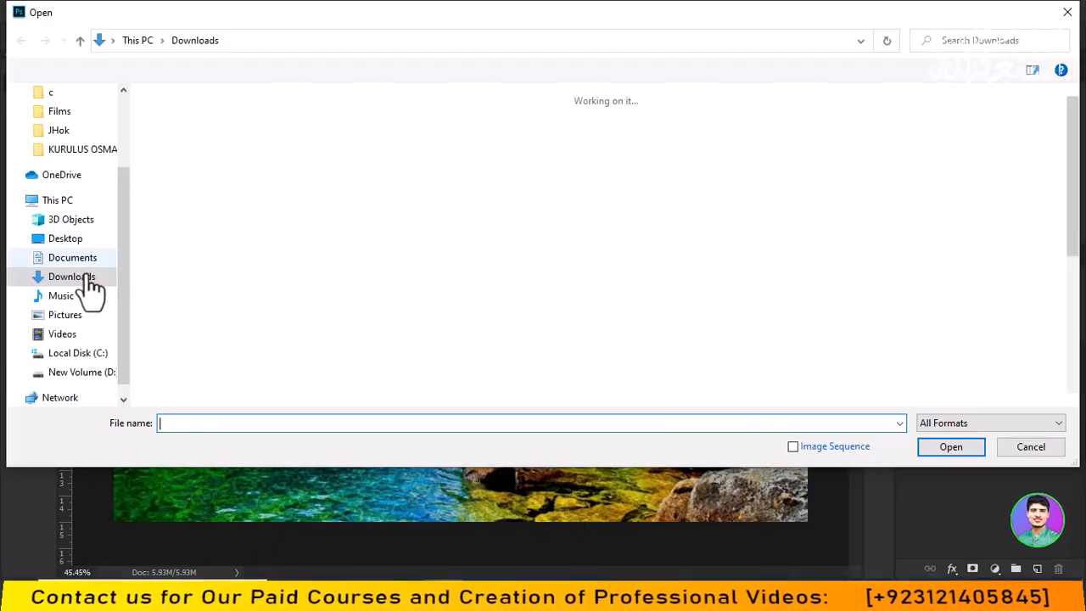
pyautogui.scroll(-6, 244, 293)
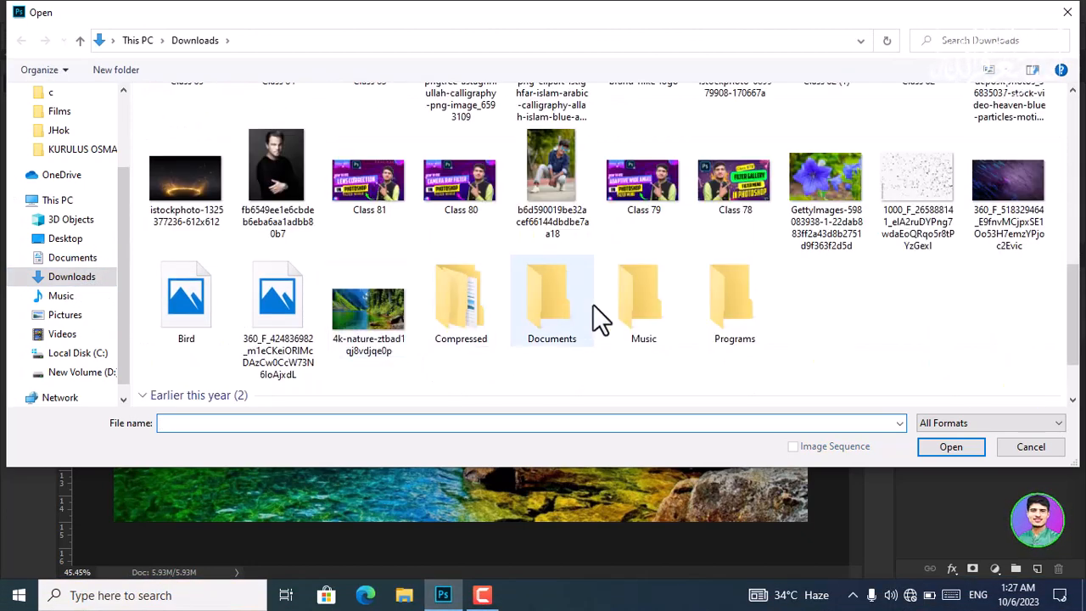
pyautogui.click(816, 216)
pyautogui.click(933, 451)
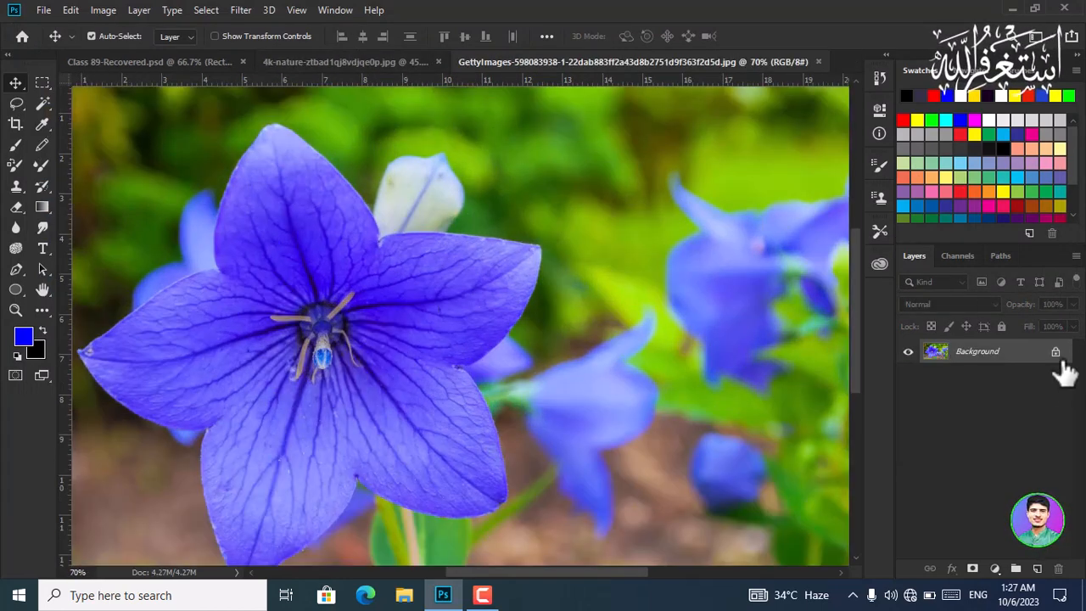
pyautogui.click(1055, 351)
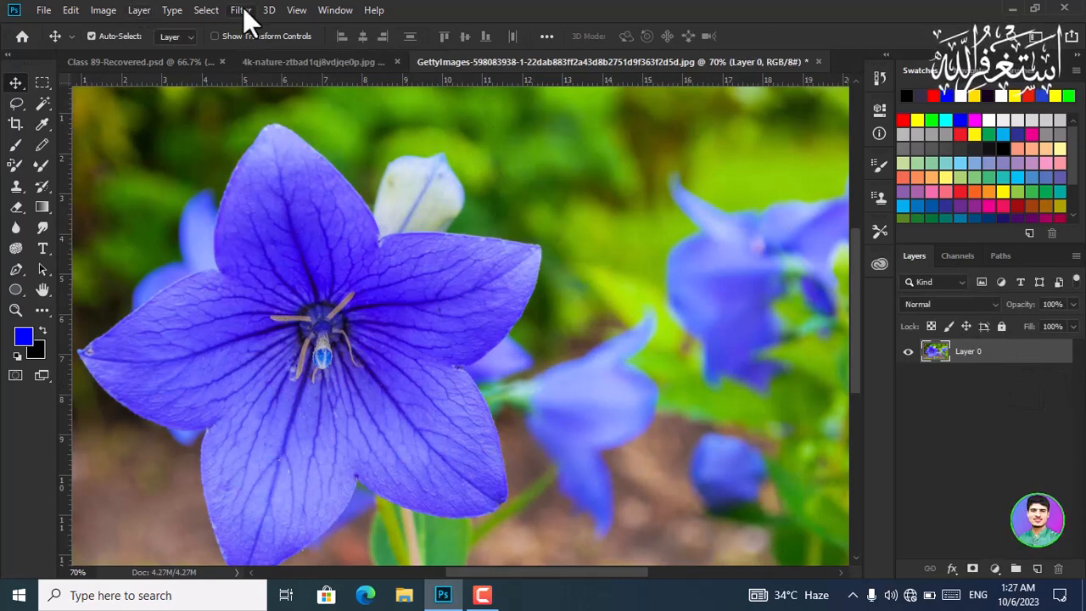
# Step: Try the Find Edges filter on the blue flower layer and undo it
pyautogui.click(240, 9)
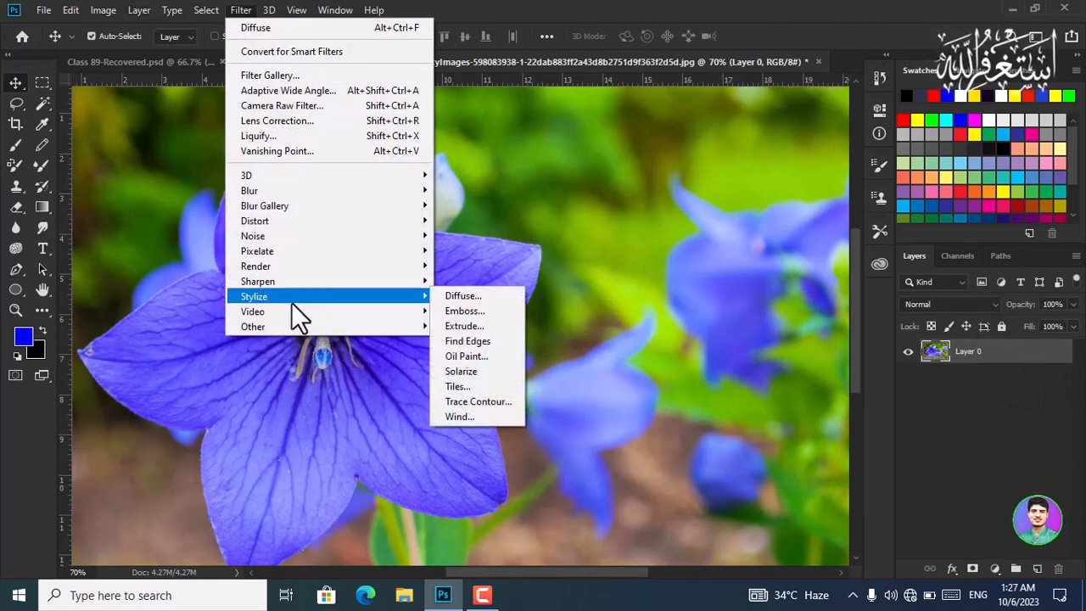
pyautogui.click(467, 341)
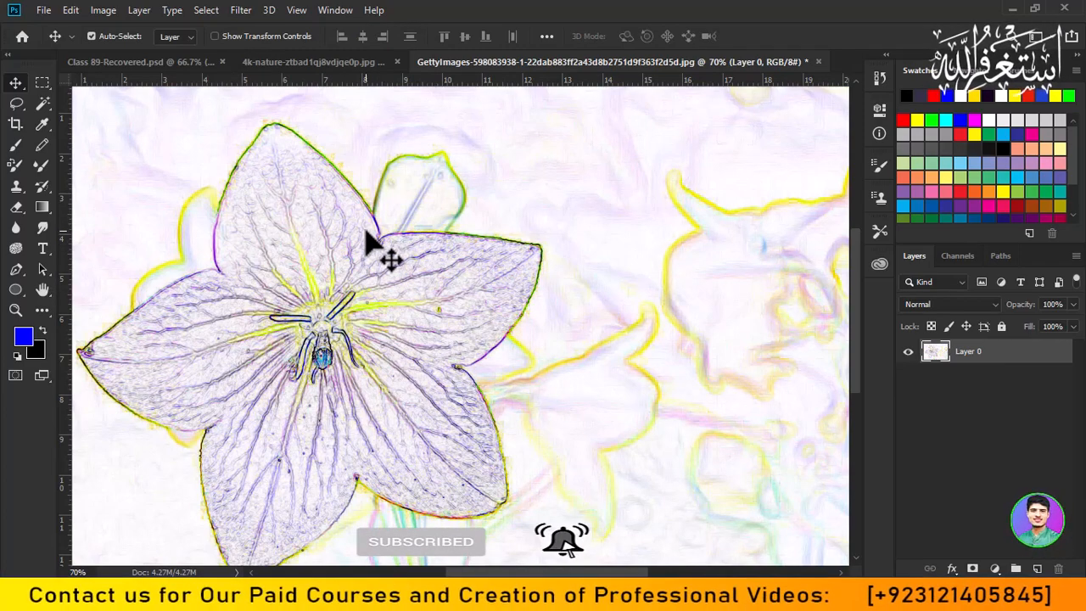
pyautogui.scroll(-2, 305, 242)
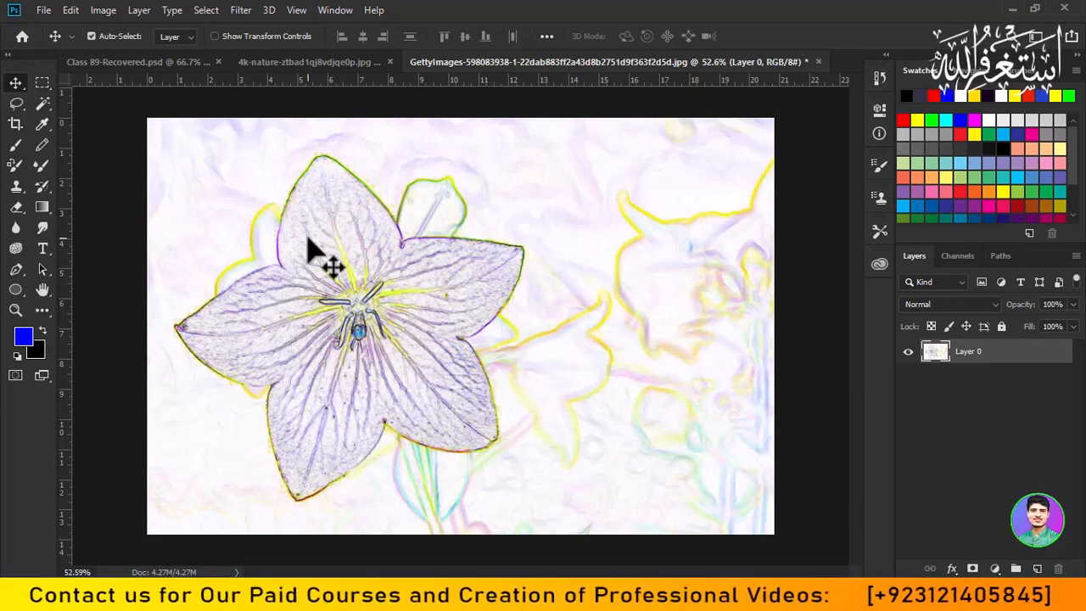
pyautogui.press('ctrl')
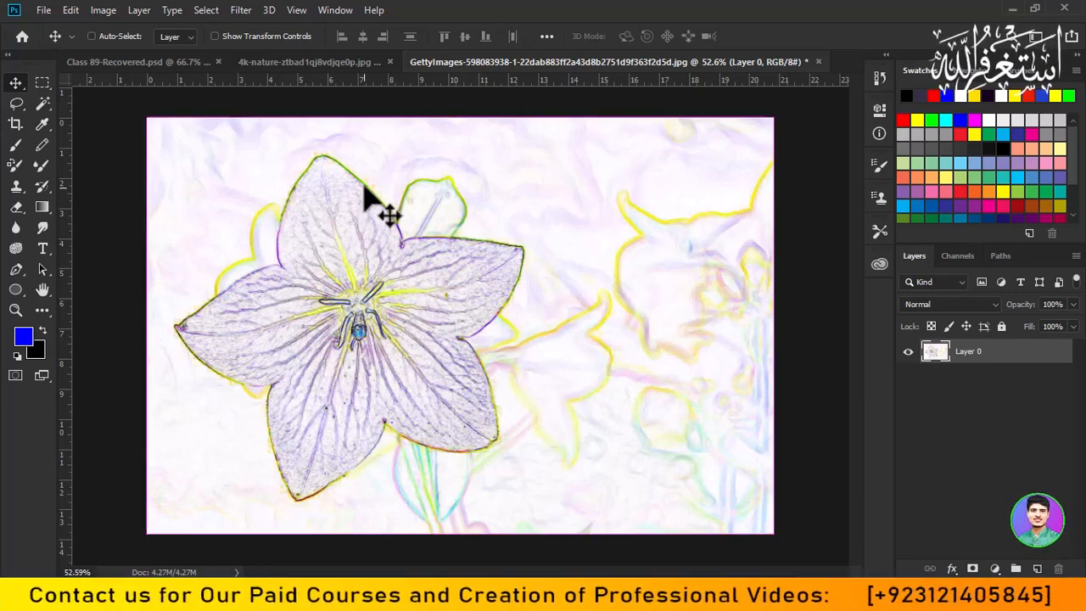
pyautogui.hotkey('ctrl', 'z')
# Step: Apply the Trace Contour filter to the flower layer with a level of 92 and the Upper edge option
pyautogui.click(248, 9)
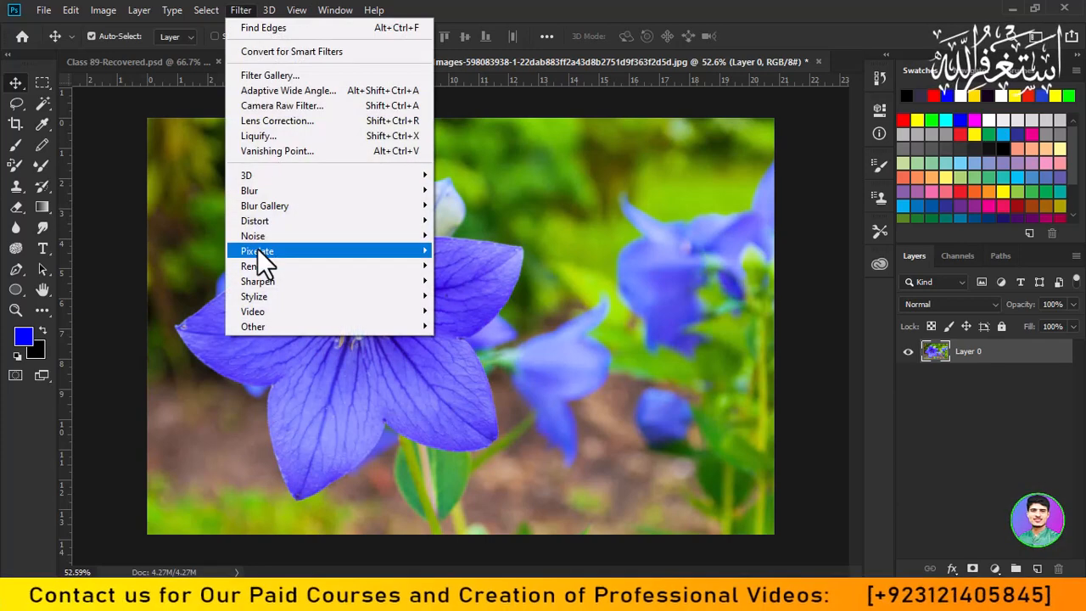
pyautogui.moveTo(271, 296)
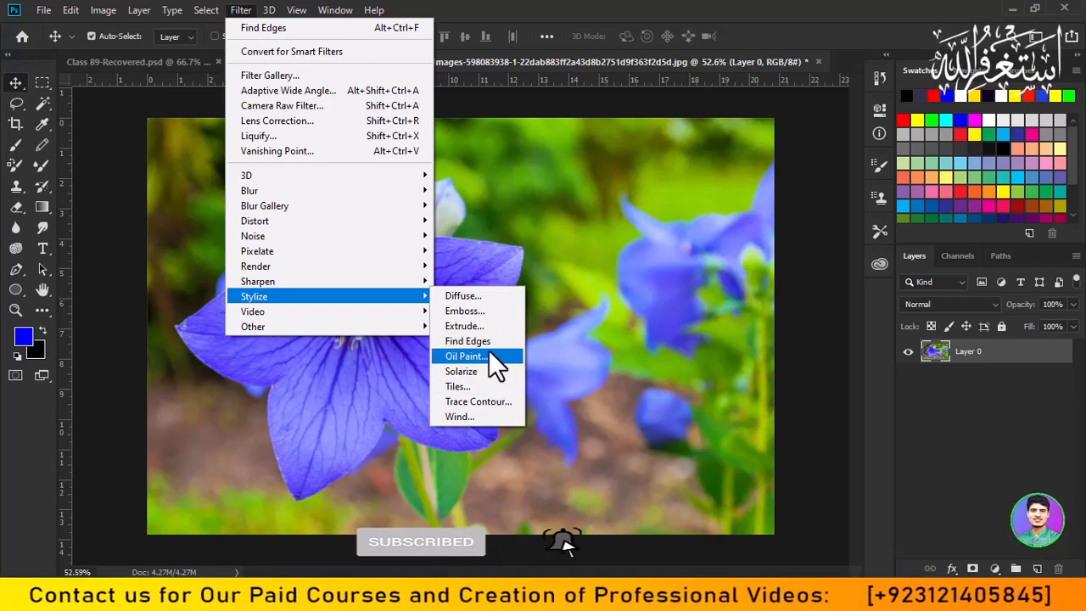
pyautogui.click(502, 400)
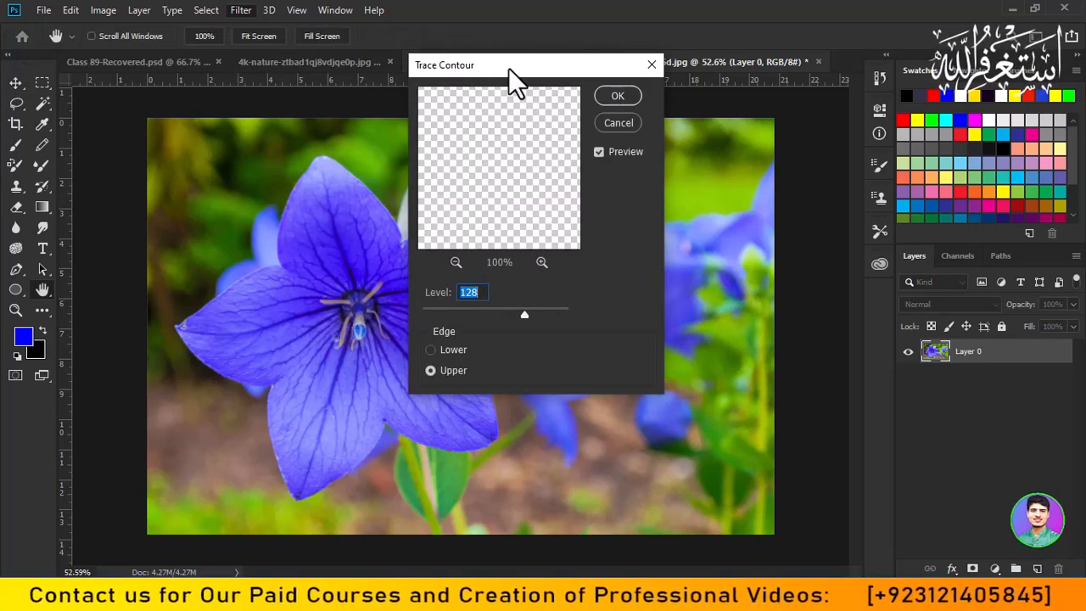
pyautogui.moveTo(508, 68)
pyautogui.mouseDown()
pyautogui.moveTo(539, 68)
pyautogui.moveTo(573, 100)
pyautogui.moveTo(645, 128)
pyautogui.mouseUp()
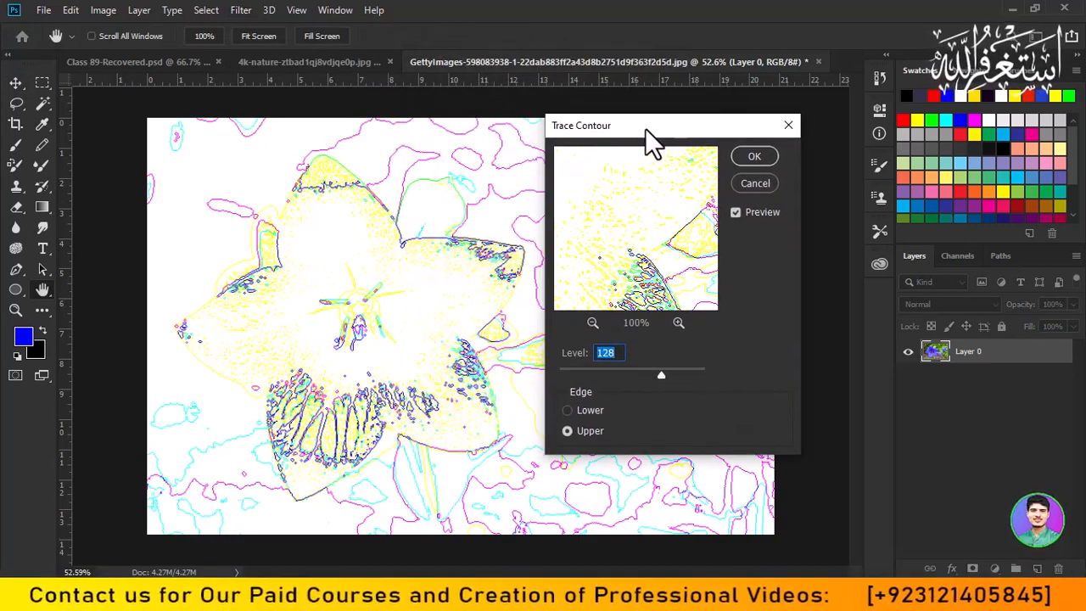
pyautogui.moveTo(648, 373)
pyautogui.mouseDown()
pyautogui.moveTo(584, 370)
pyautogui.moveTo(692, 371)
pyautogui.moveTo(629, 372)
pyautogui.mouseUp()
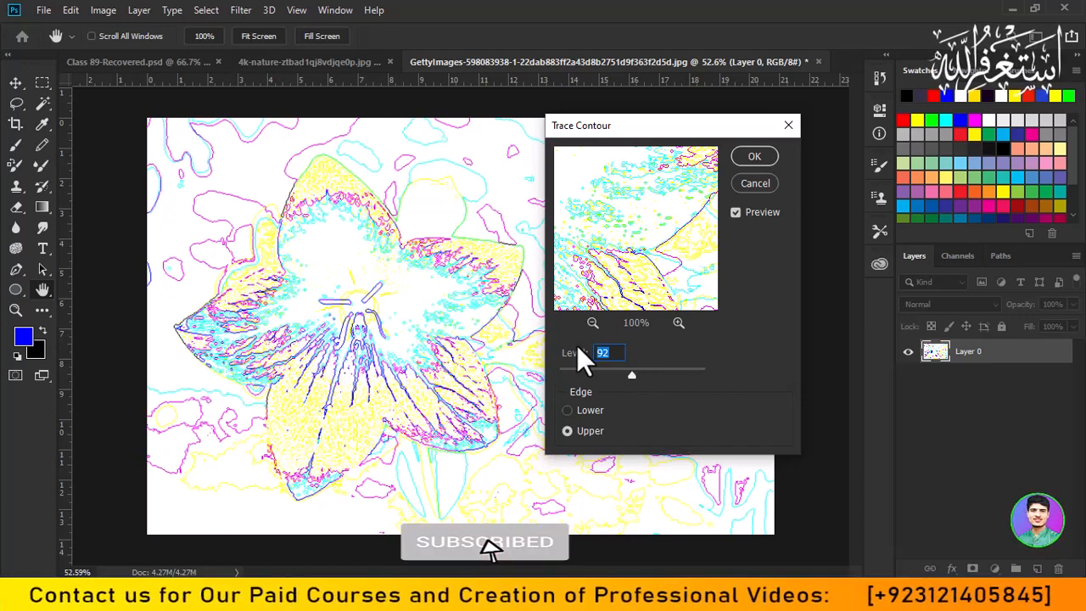
pyautogui.click(754, 156)
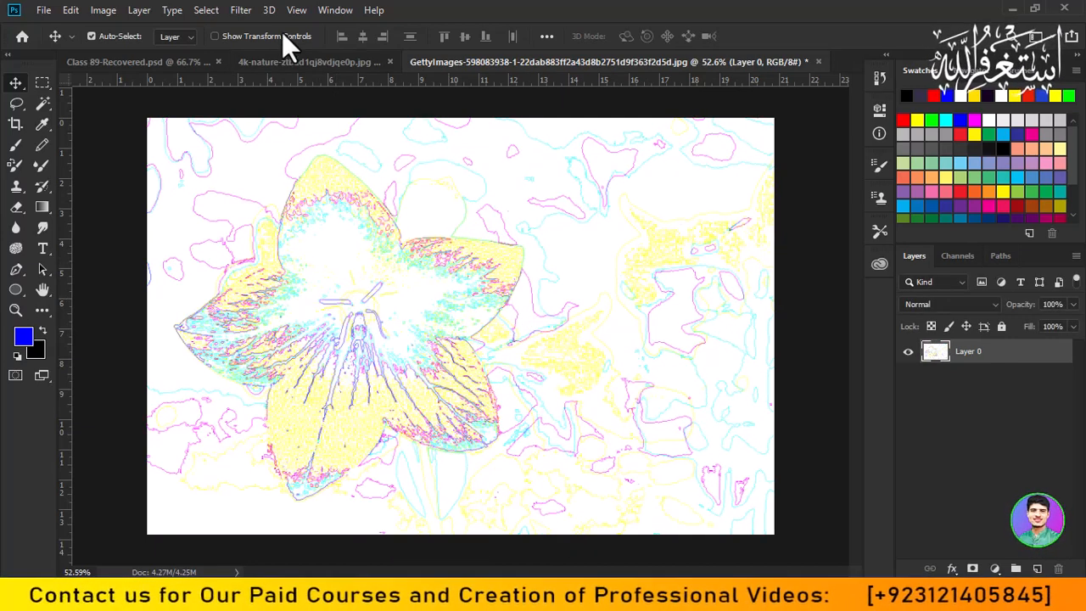
# Step: Preview the Blast method of the Wind filter on the flower layer and apply the filter with Stagger from the right
pyautogui.click(241, 11)
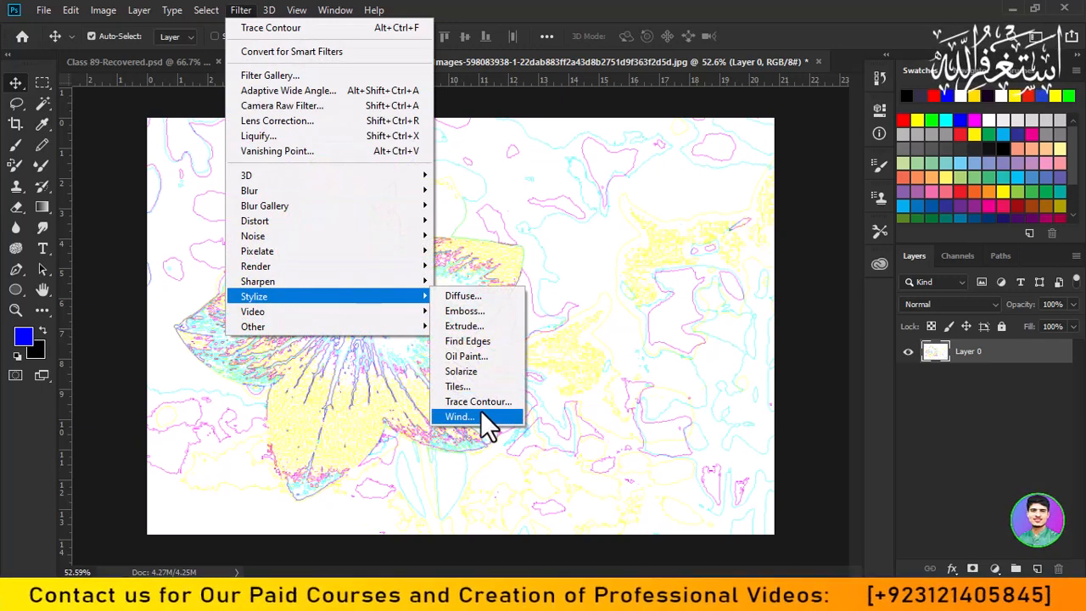
pyautogui.click(458, 417)
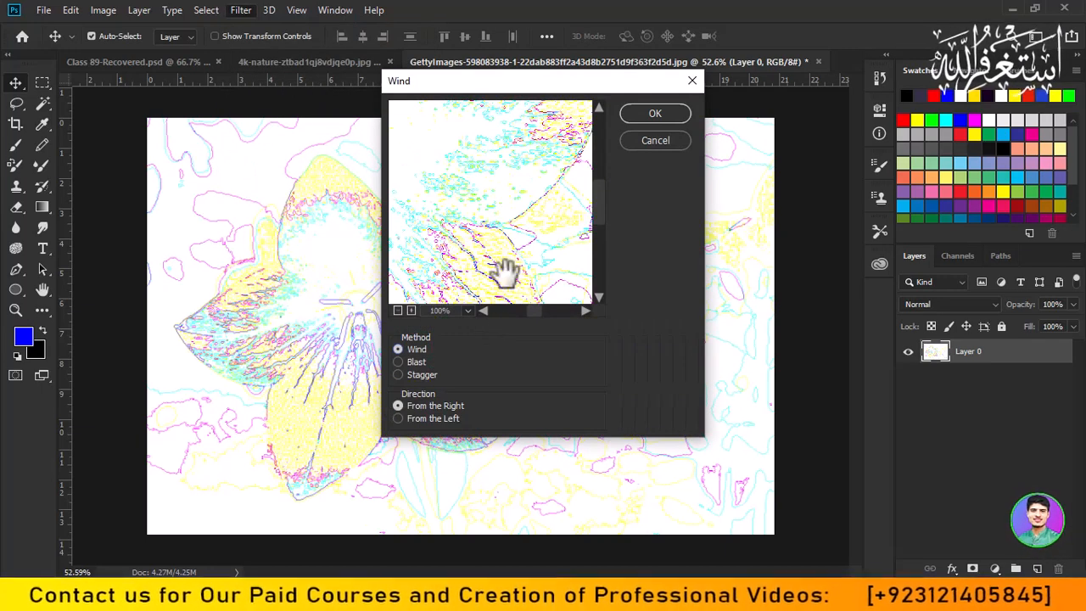
pyautogui.moveTo(519, 87); pyautogui.dragTo(706, 100)
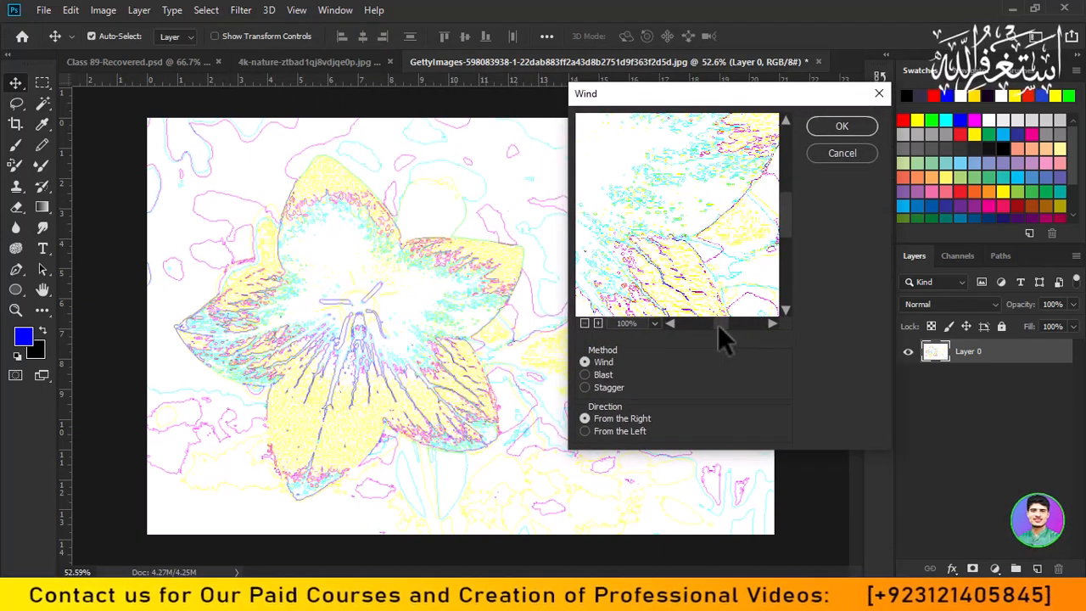
pyautogui.moveTo(718, 324); pyautogui.dragTo(693, 325)
pyautogui.scroll(-5, 701, 235)
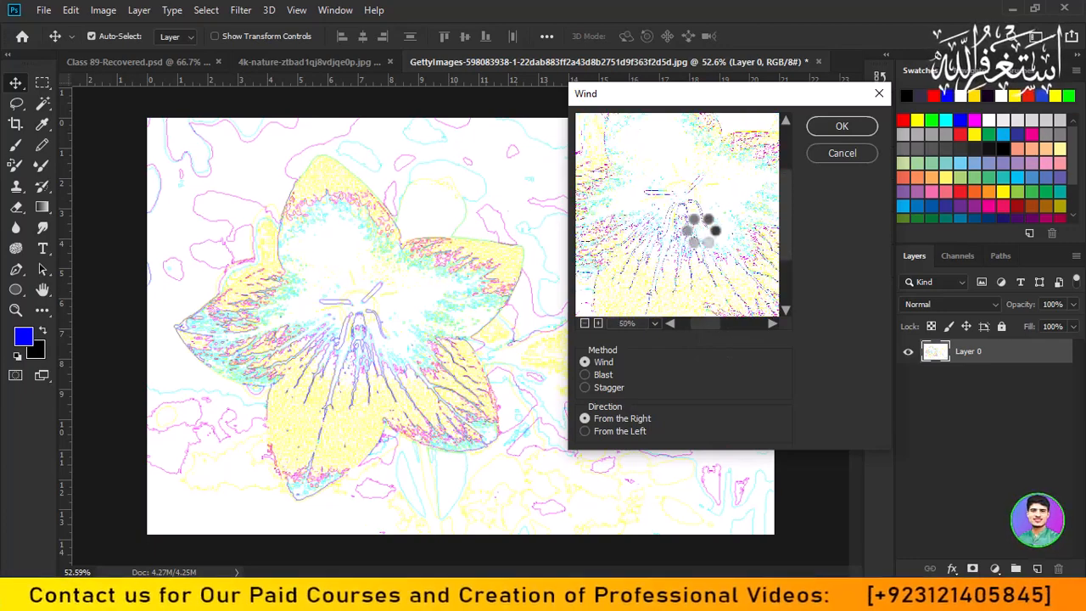
pyautogui.scroll(-3, 700, 227)
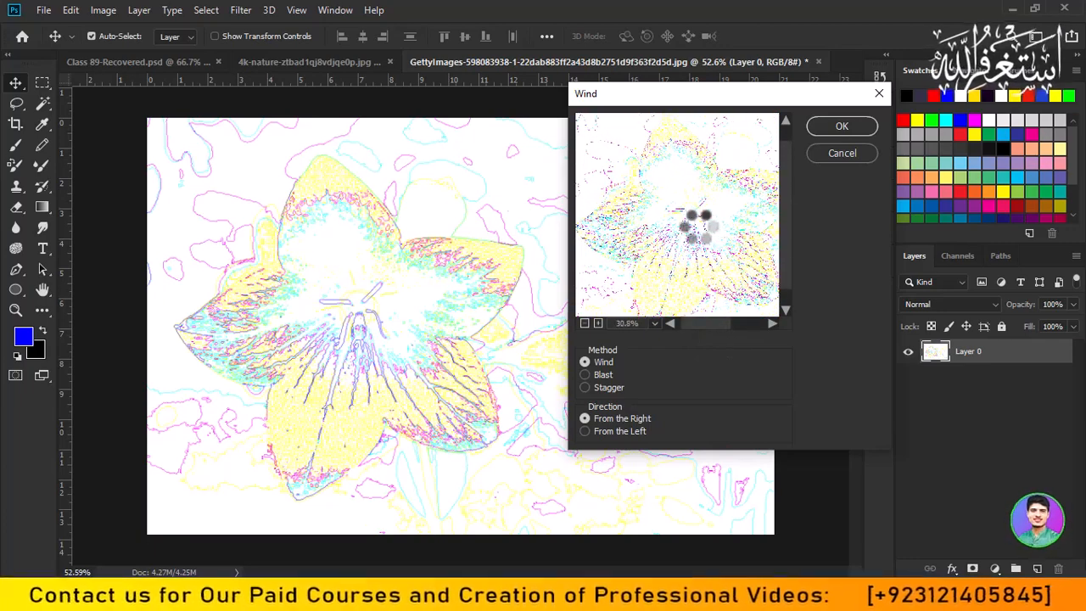
pyautogui.scroll(-3, 700, 227)
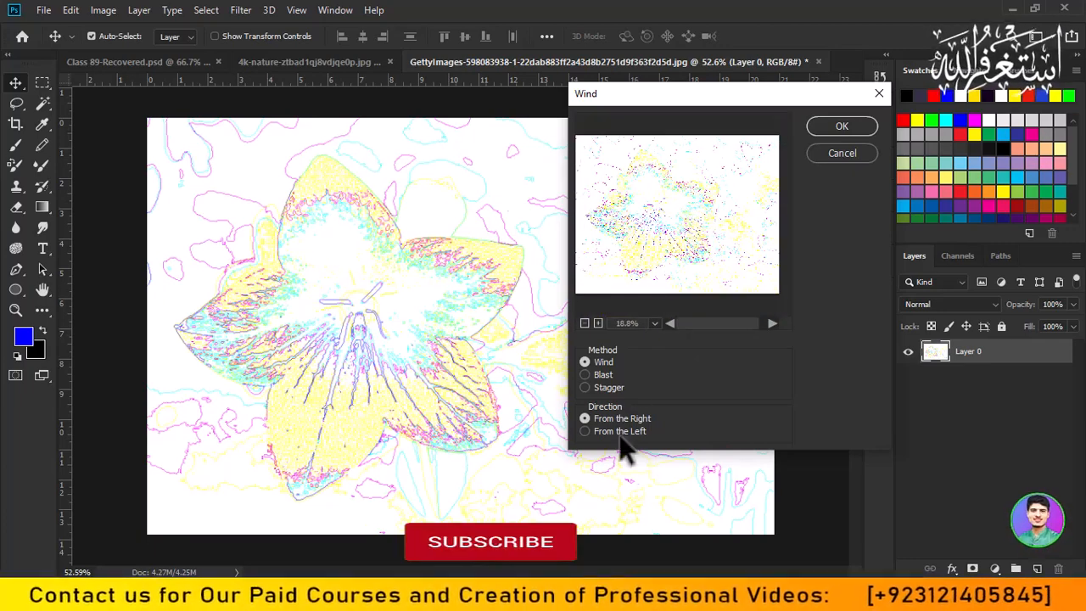
pyautogui.click(585, 374)
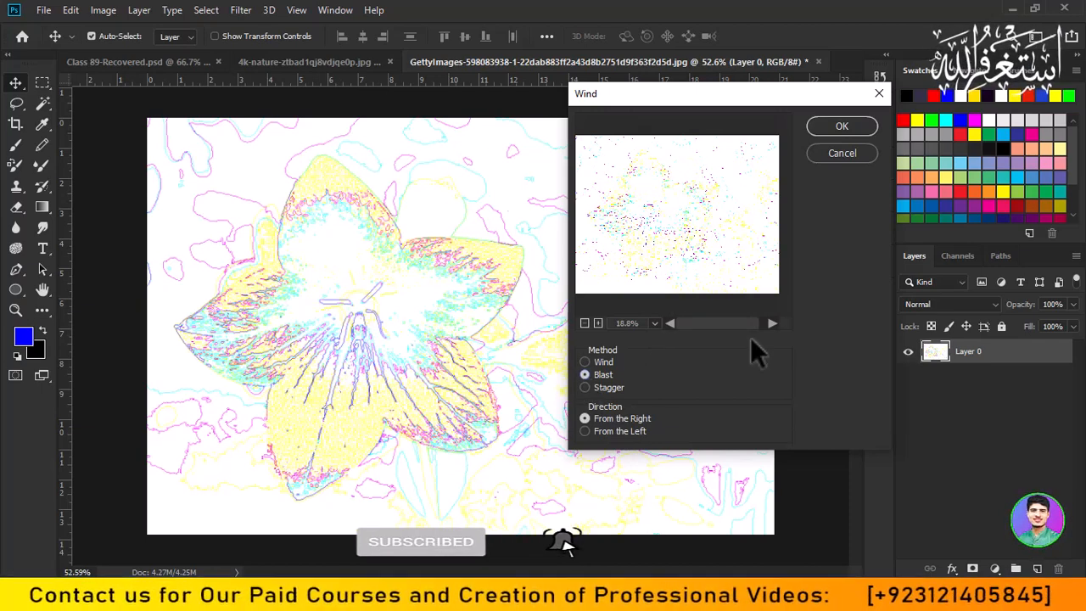
pyautogui.click(584, 386)
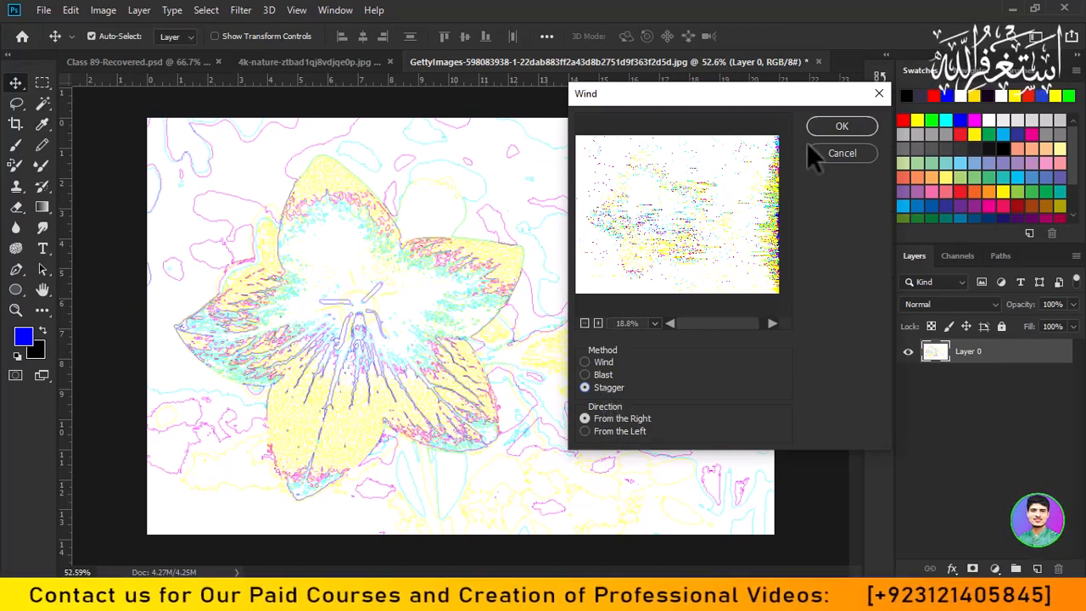
pyautogui.click(834, 123)
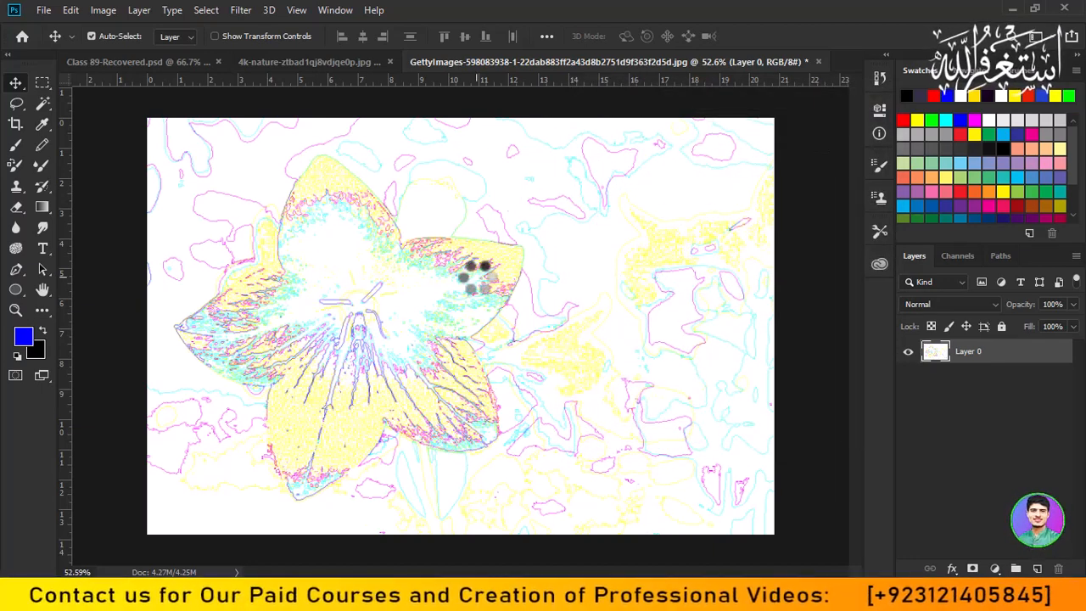